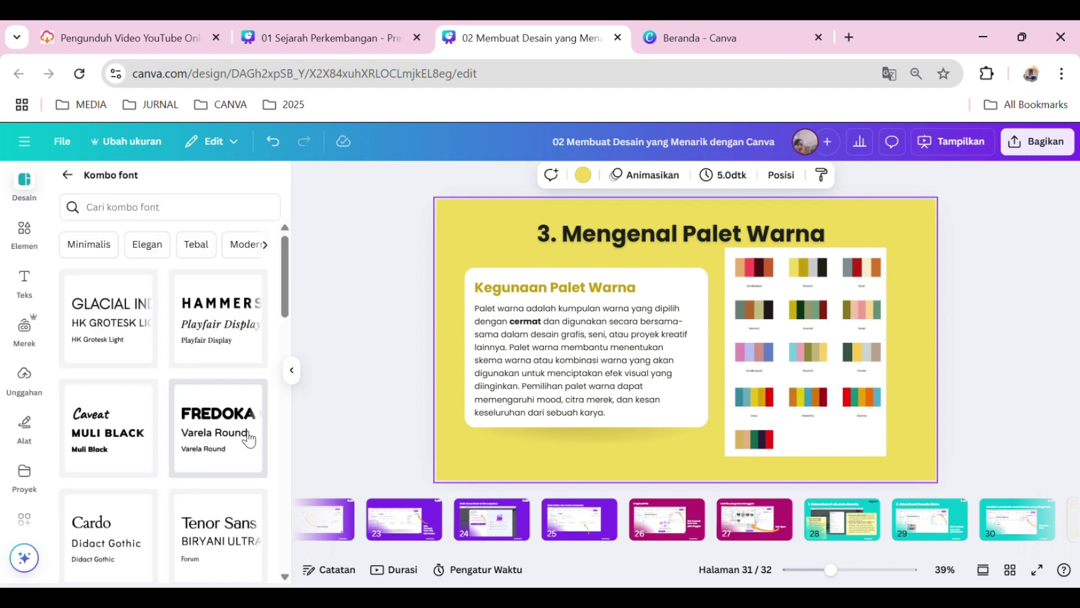
Leave the font combinations and show the full list of color palettes
scroll(225, 428, down, 1)
scroll(219, 416, up, 1)
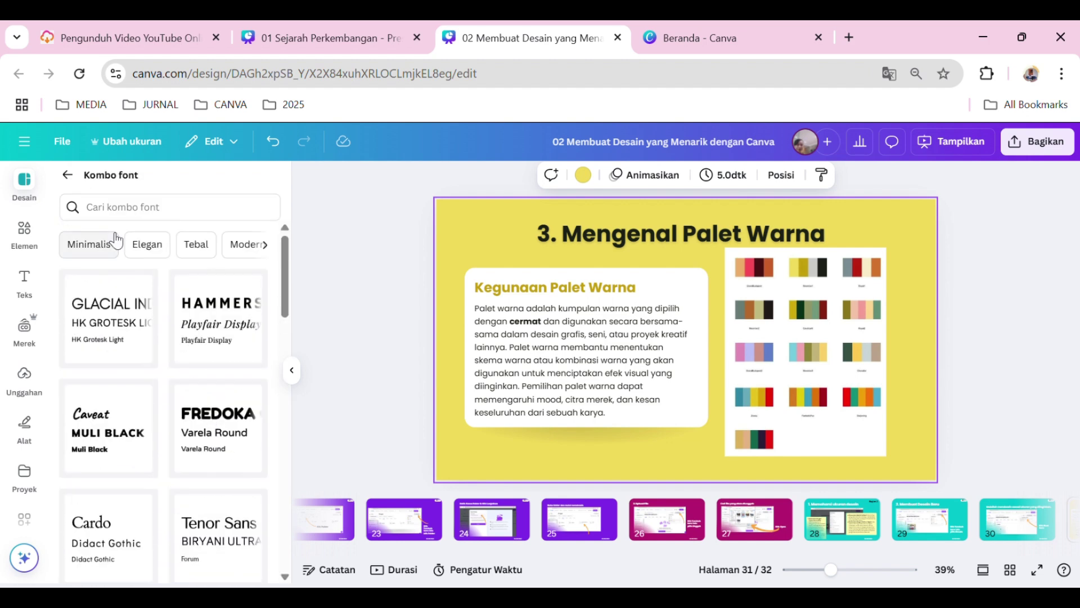
click(78, 176)
scroll(166, 360, up, 1)
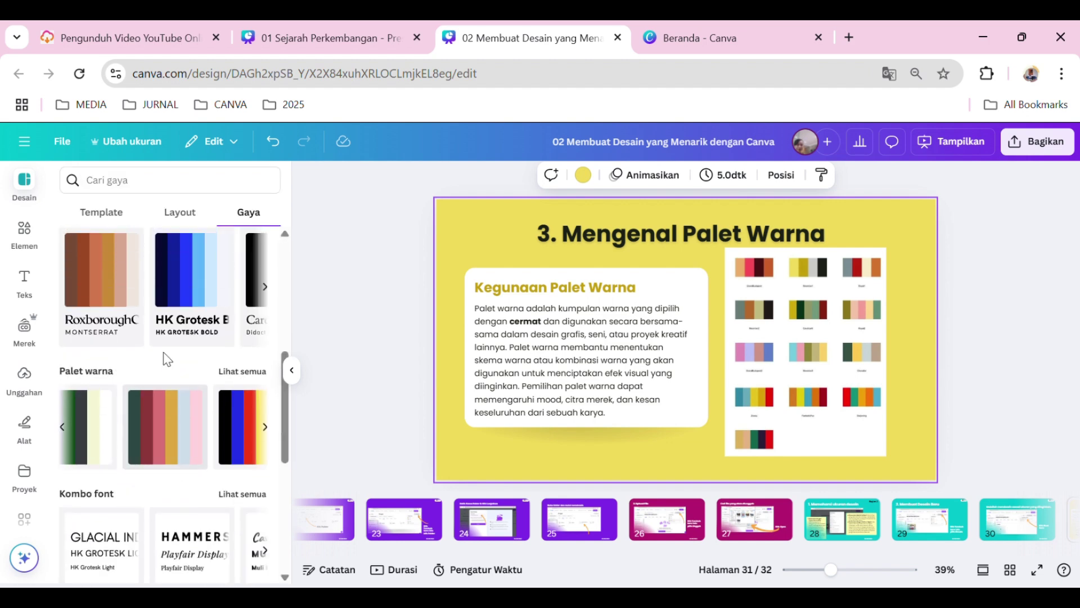
click(245, 373)
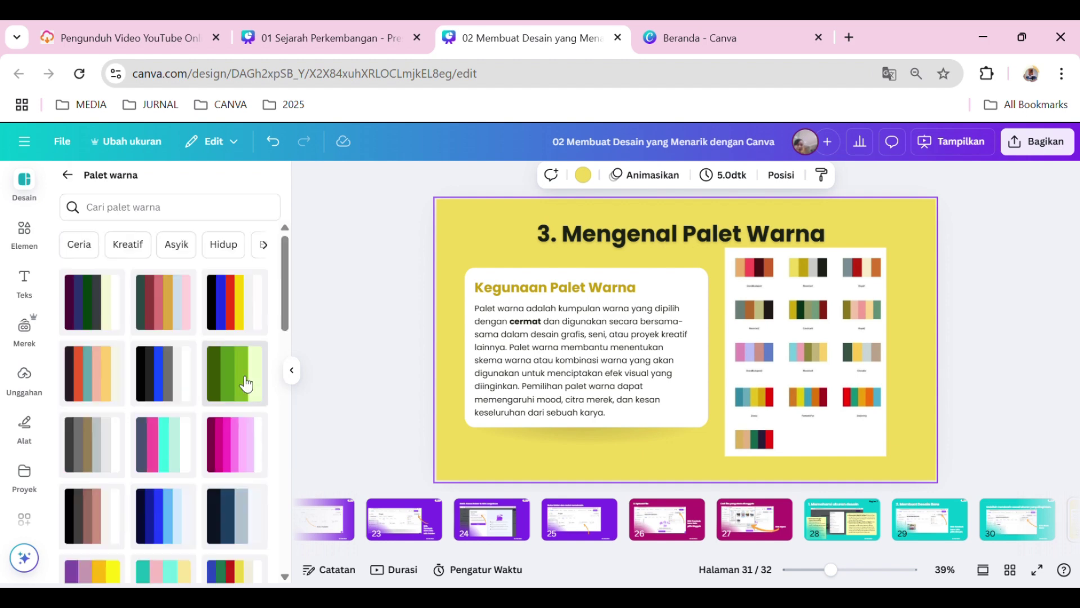
Apply the pastel purple, teal, pink and yellow palette to page 31 and shuffle its colors until the background is purple
scroll(190, 440, down, 5)
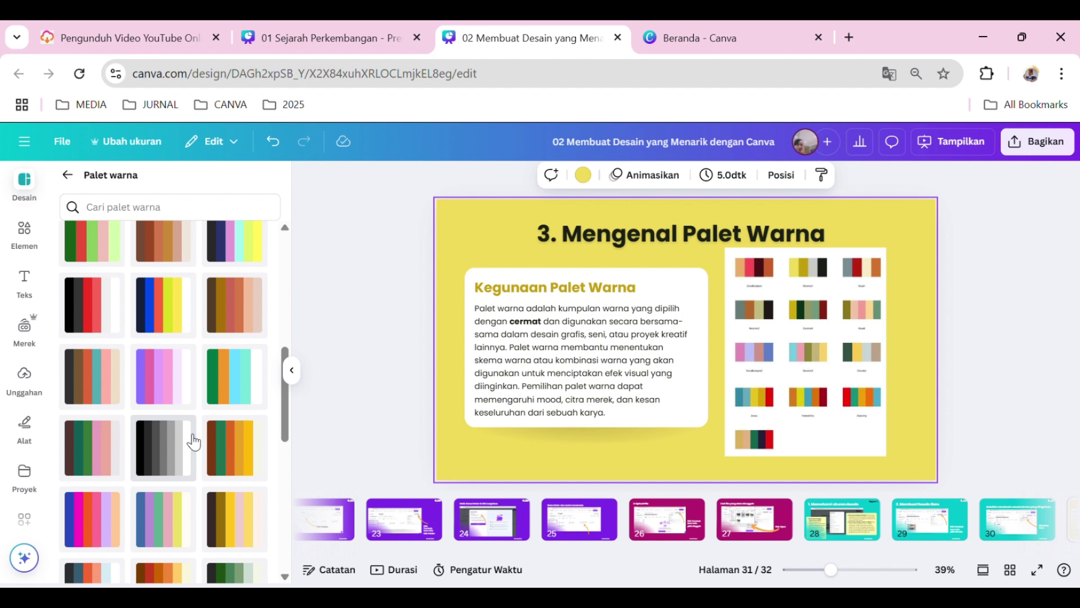
scroll(194, 442, down, 6)
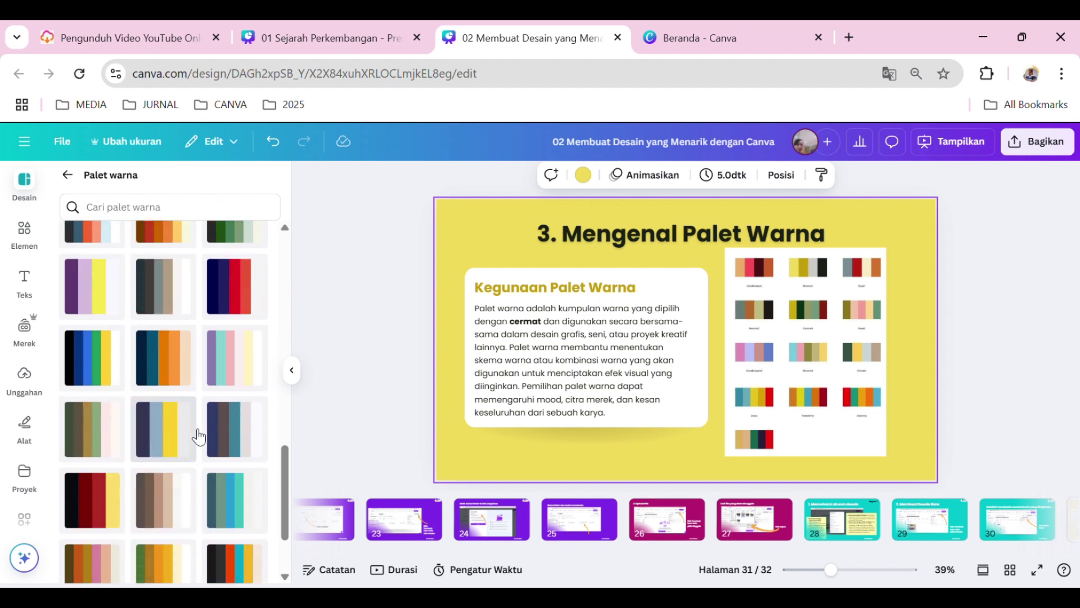
click(228, 369)
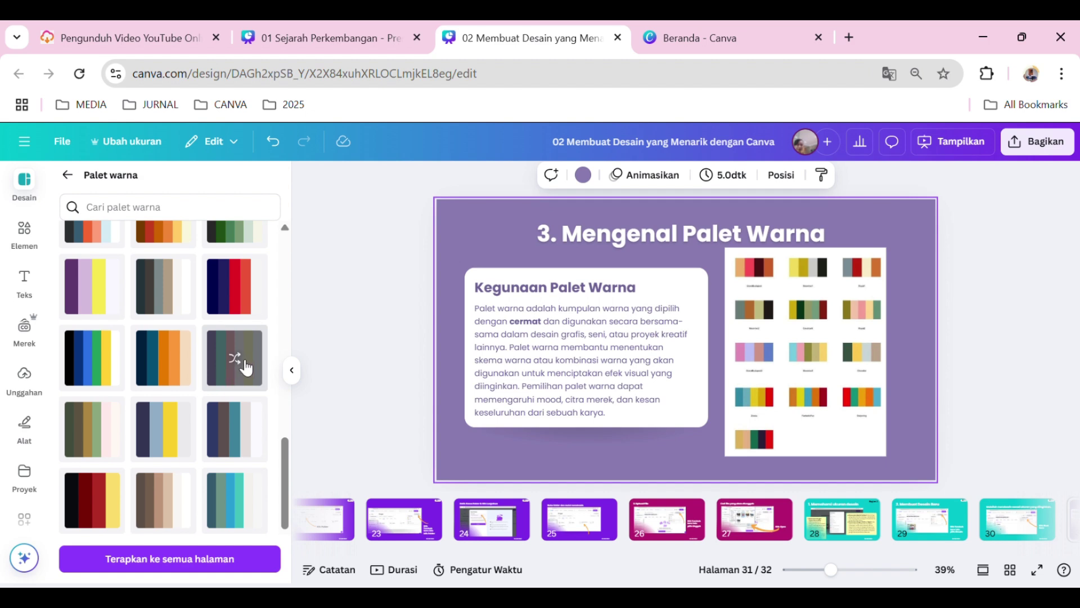
click(237, 359)
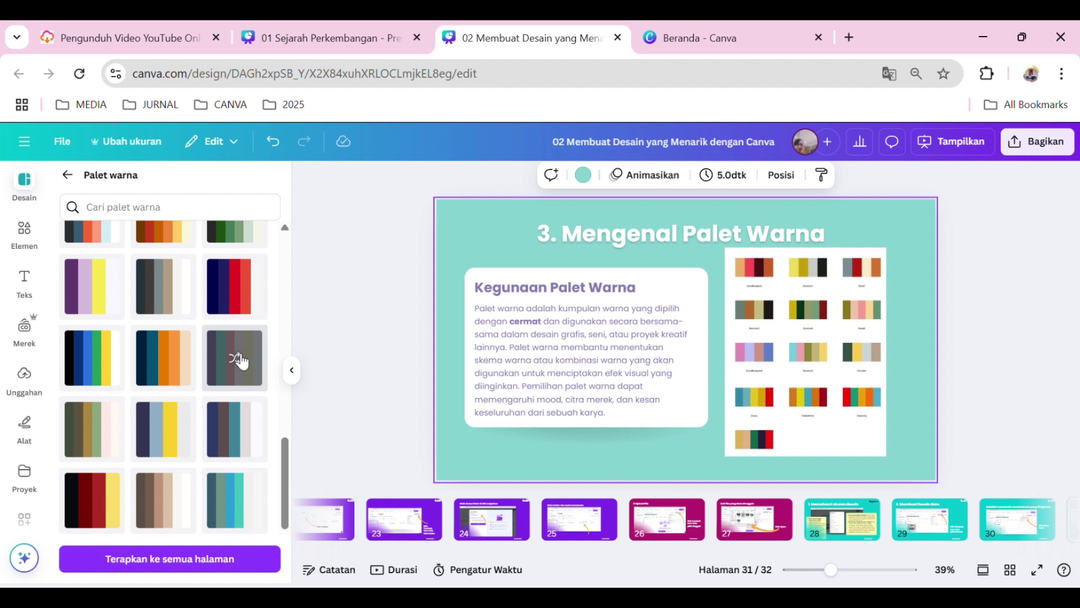
click(239, 358)
click(239, 359)
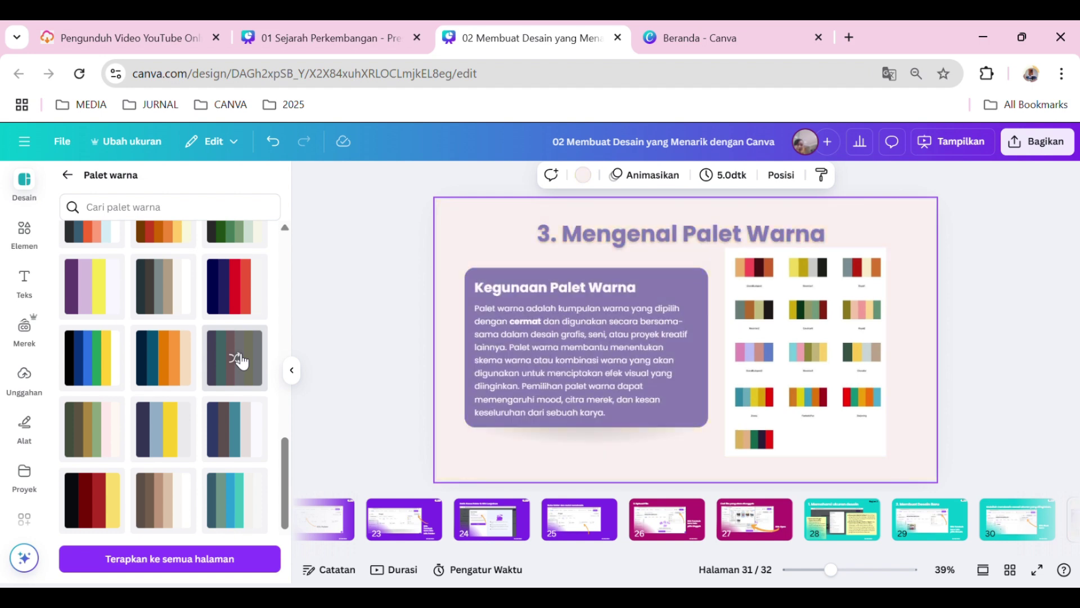
click(242, 360)
click(242, 360)
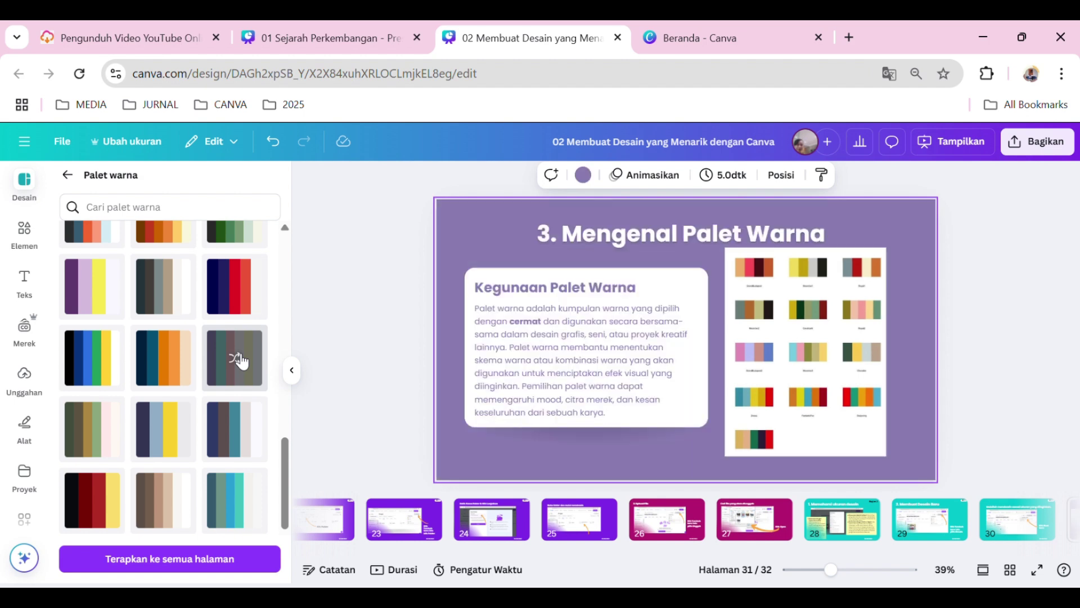
Apply the navy, light blue and yellow palette to page 31 and shuffle it until the background is yellow
scroll(169, 382, down, 2)
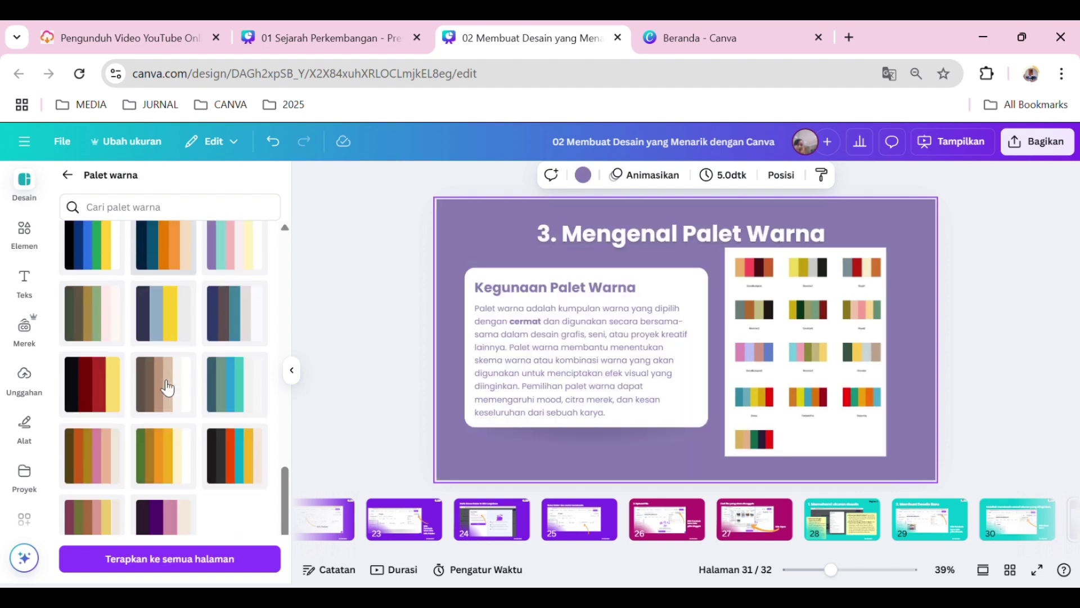
click(162, 293)
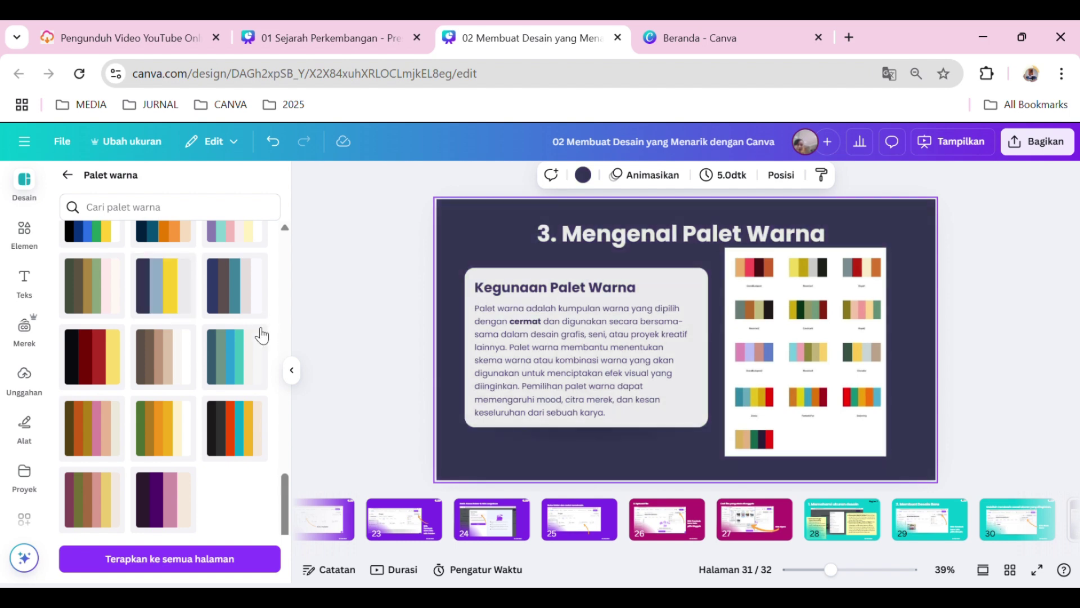
click(173, 289)
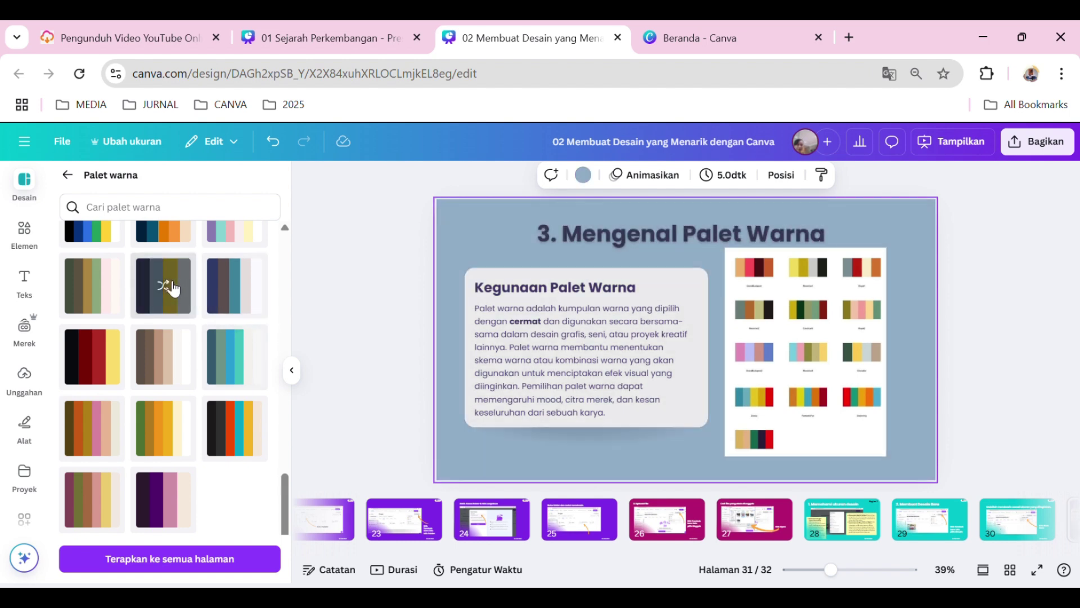
click(173, 289)
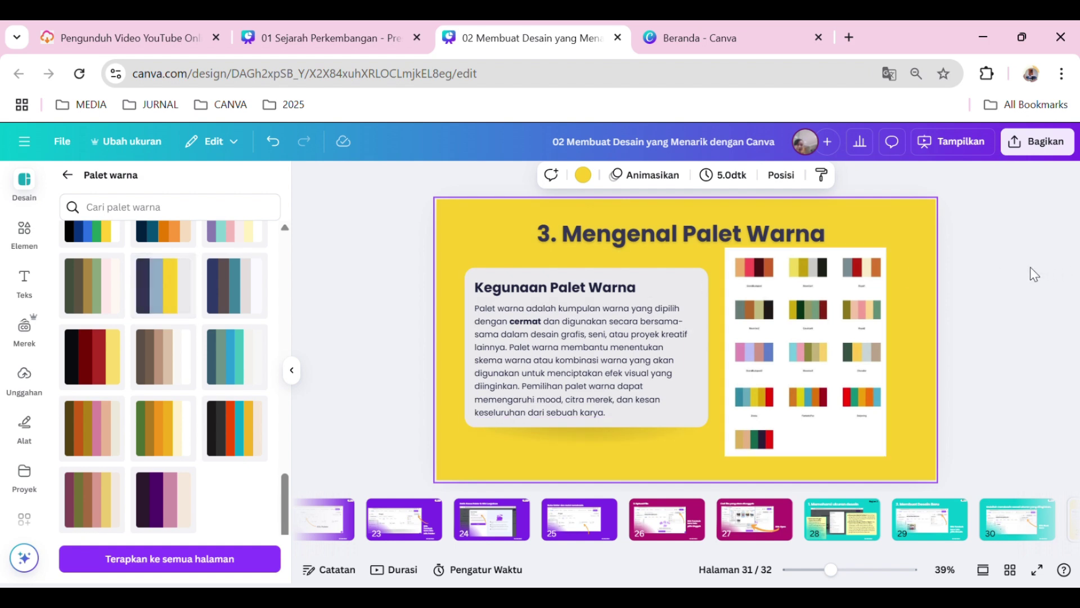
Move the palette sample image slightly right and down, clear of the page title
click(783, 302)
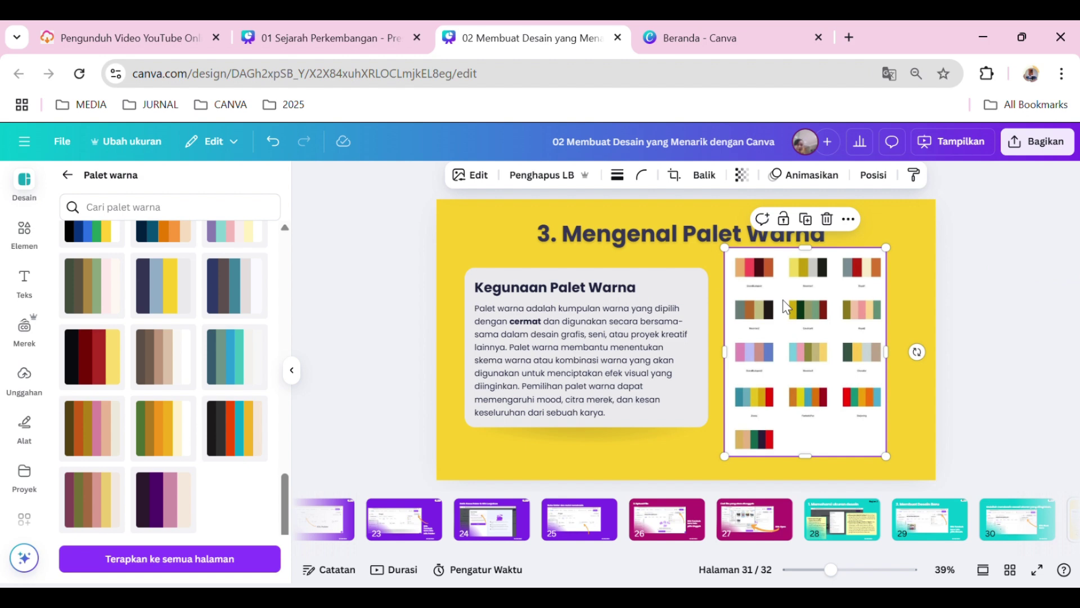
drag(807, 315, 821, 322)
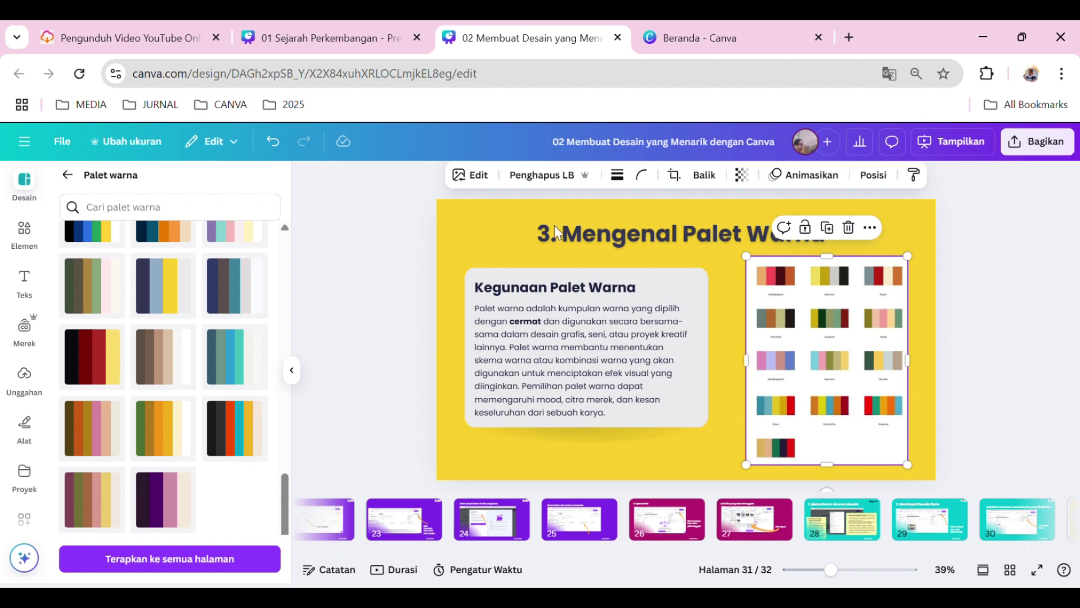
Set the page background to the light orange #ECAD66 sampled from the first palette in the sample image
click(463, 221)
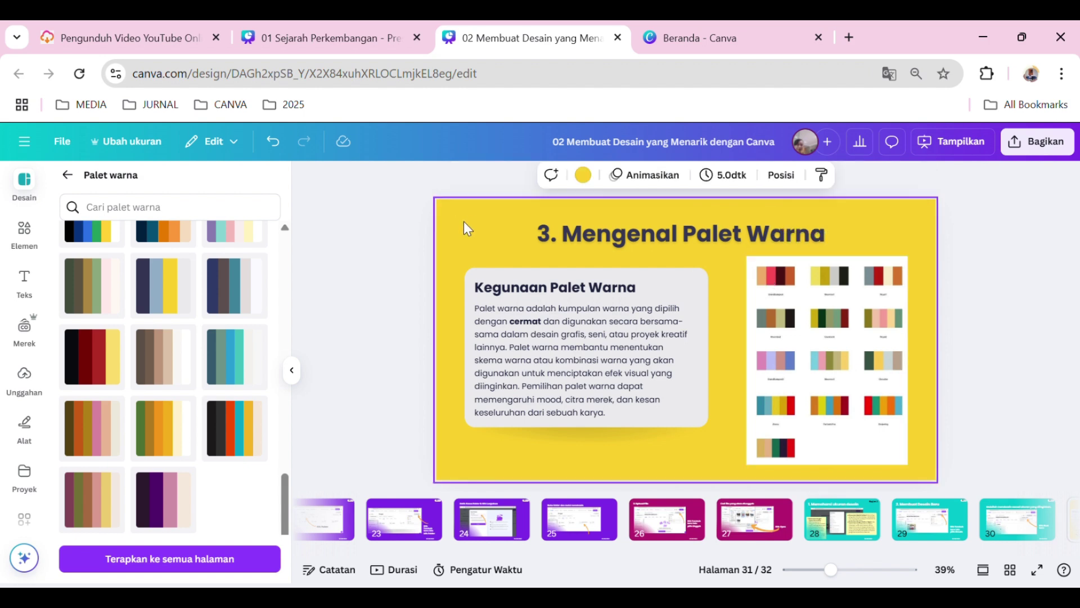
click(590, 177)
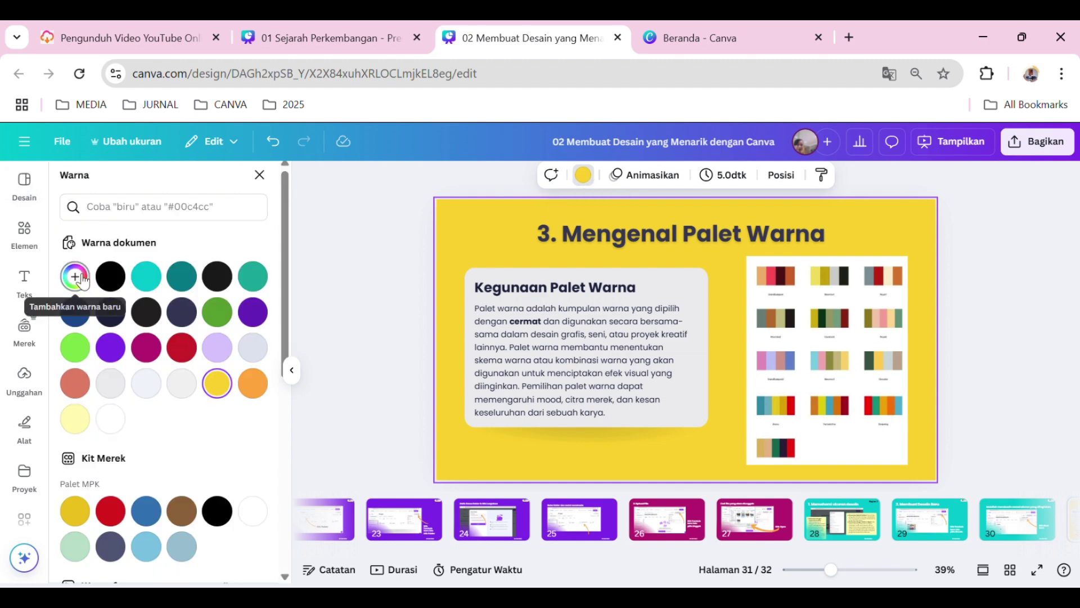
click(76, 277)
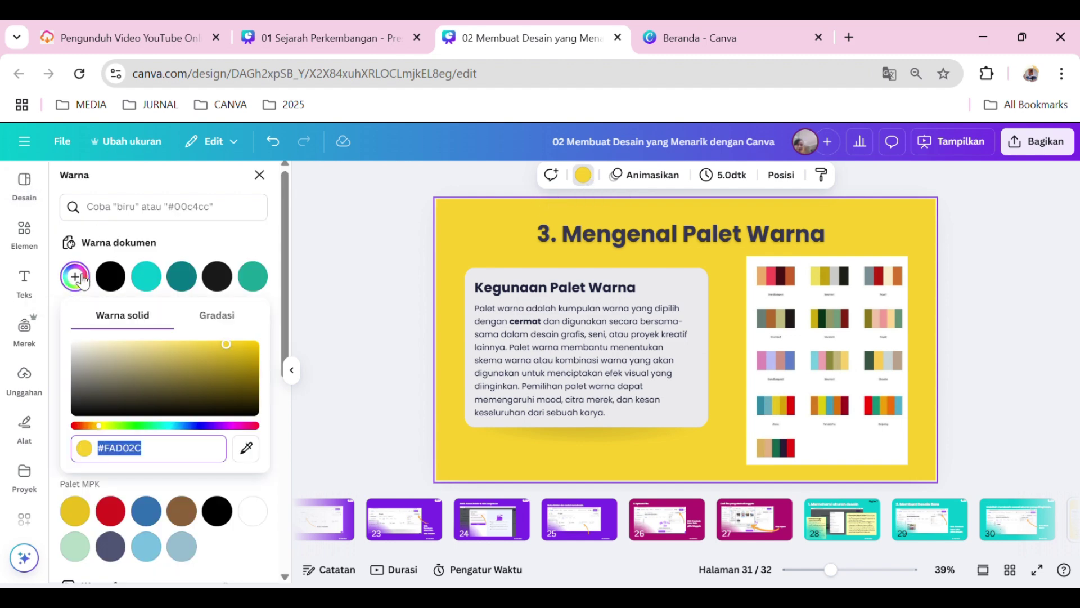
click(253, 453)
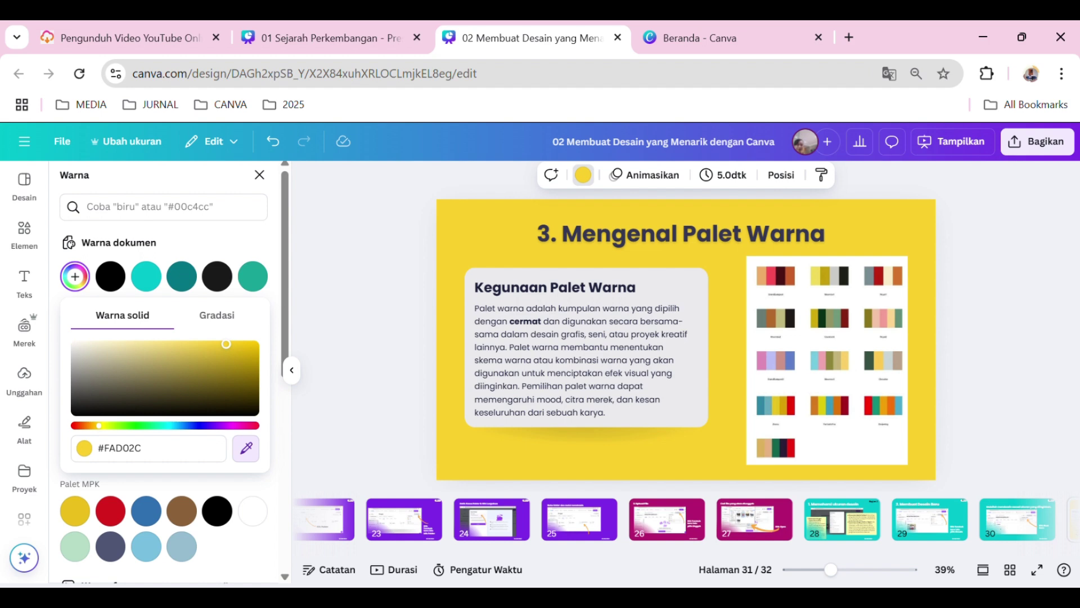
click(759, 274)
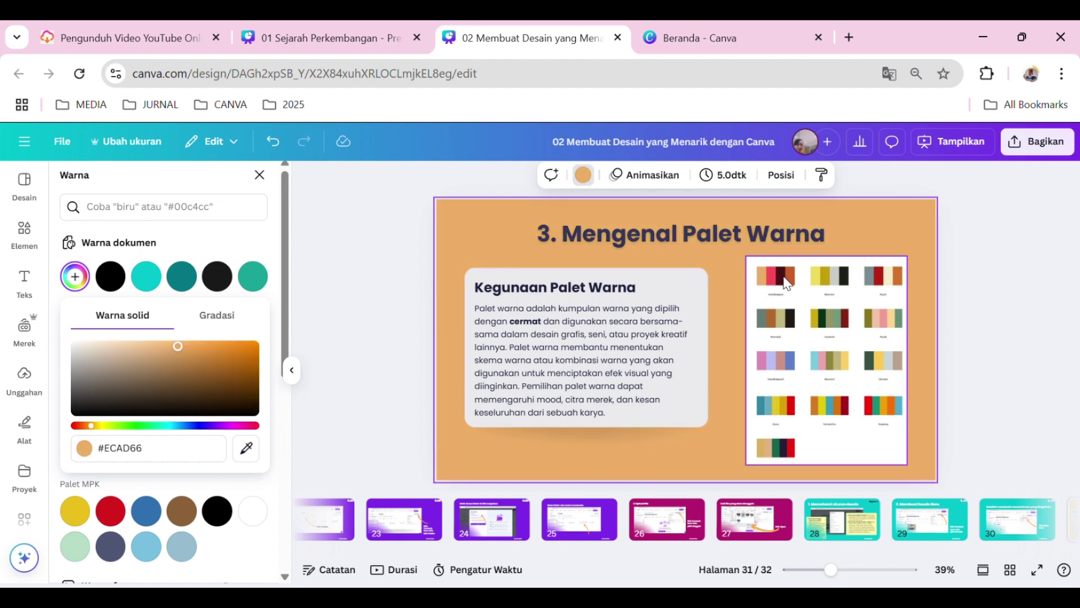
Color the title "3. Mengenal Palet Warna" dark maroon #481210, sampled from the first palette in the image
click(748, 240)
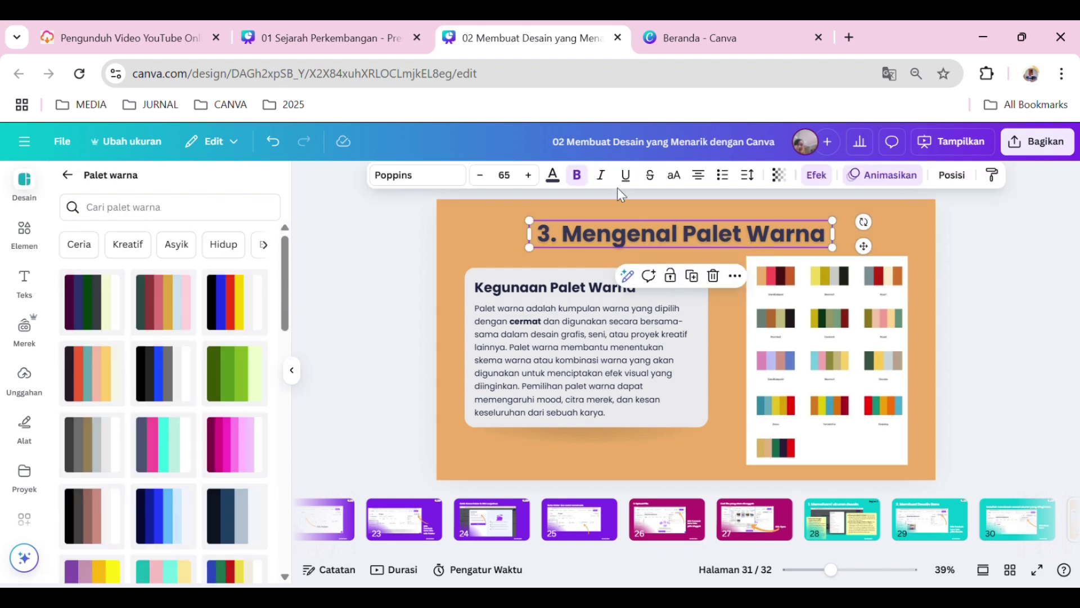
click(564, 181)
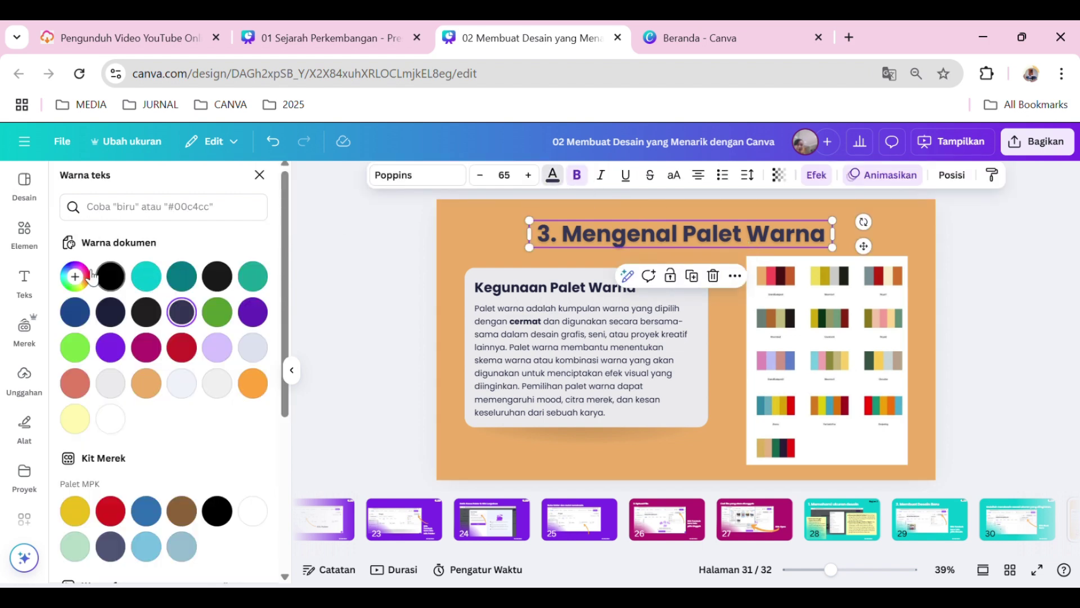
click(75, 276)
click(246, 415)
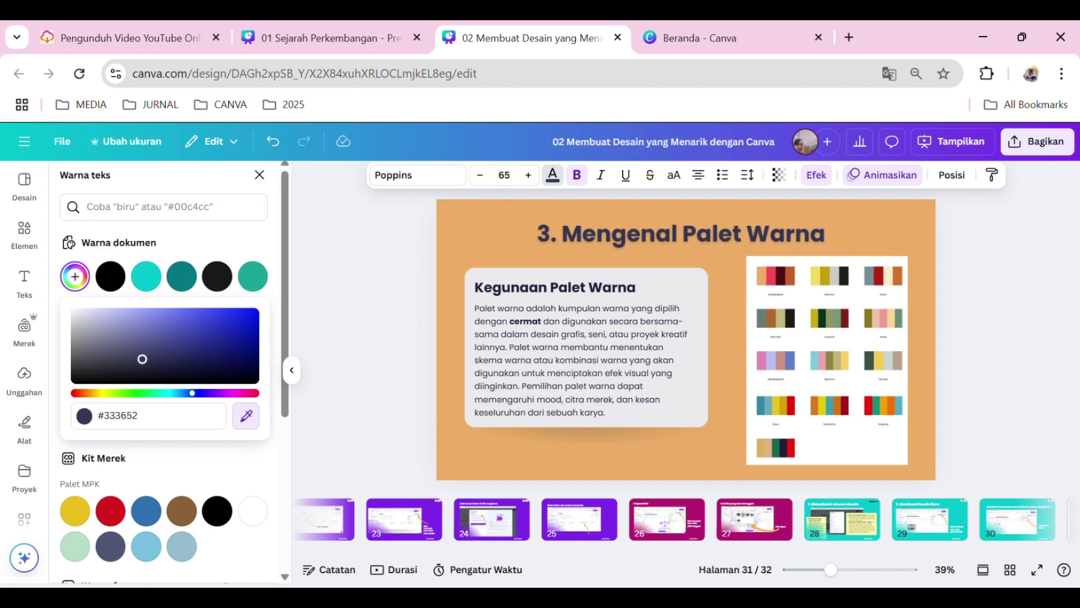
click(781, 276)
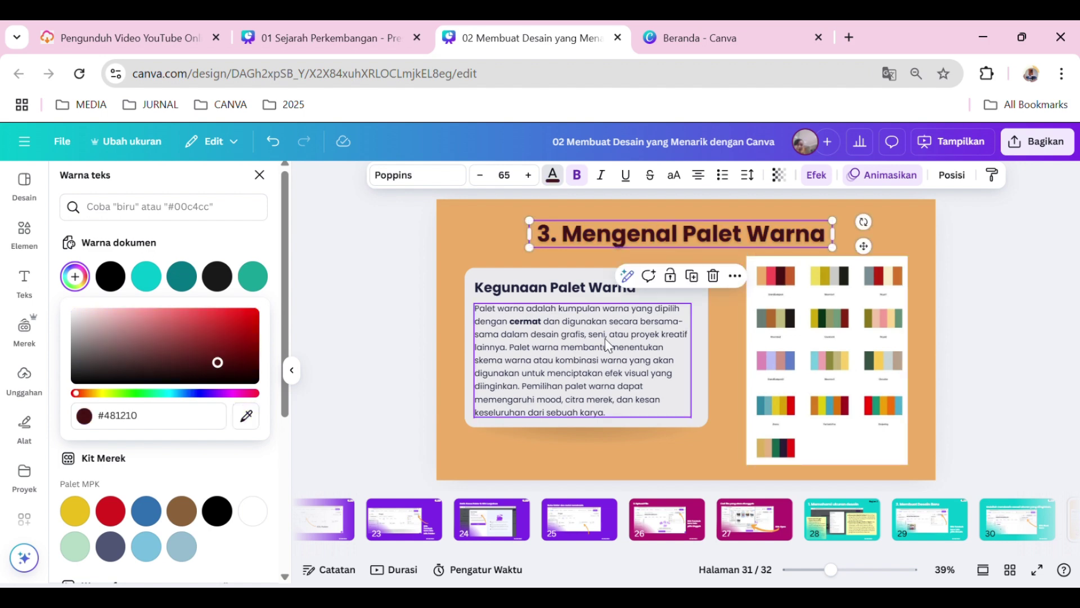
Fill the rounded text card with the red #F94B56 sampled from the first palette in the image
click(695, 313)
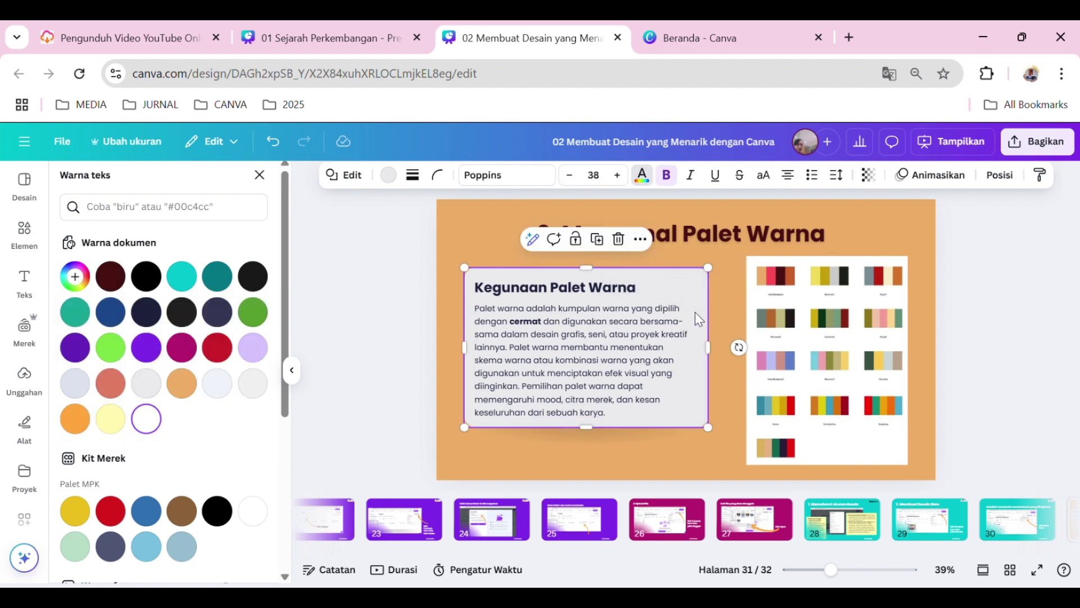
click(393, 176)
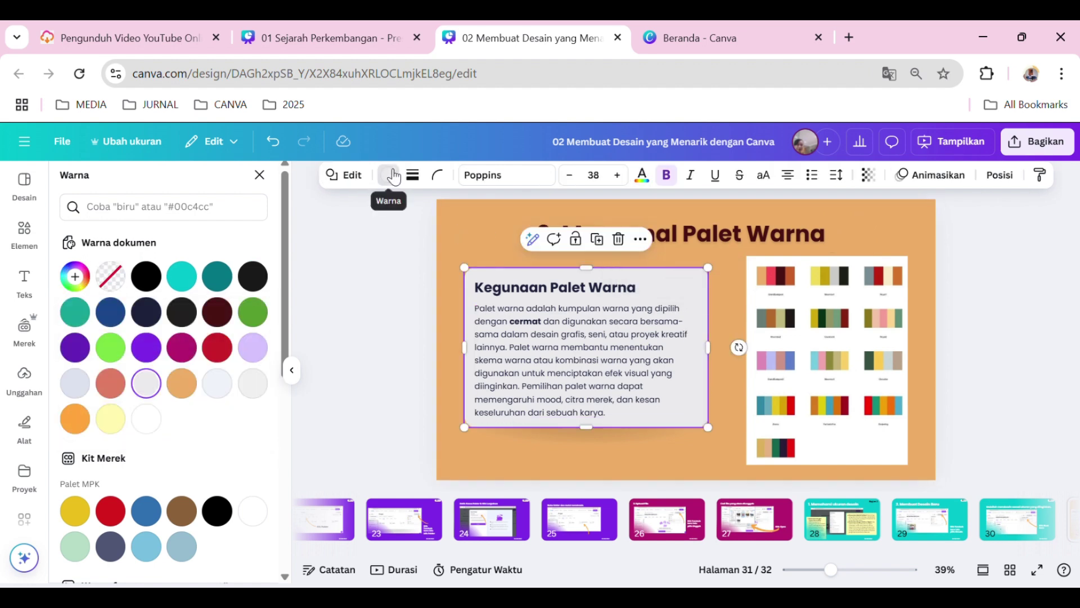
click(79, 277)
click(253, 448)
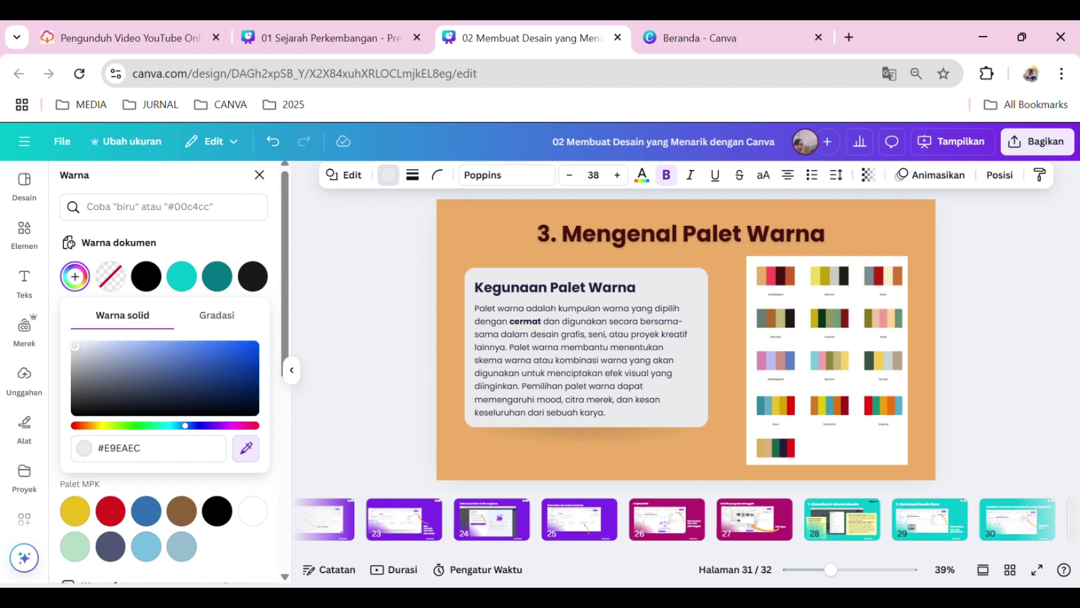
click(771, 277)
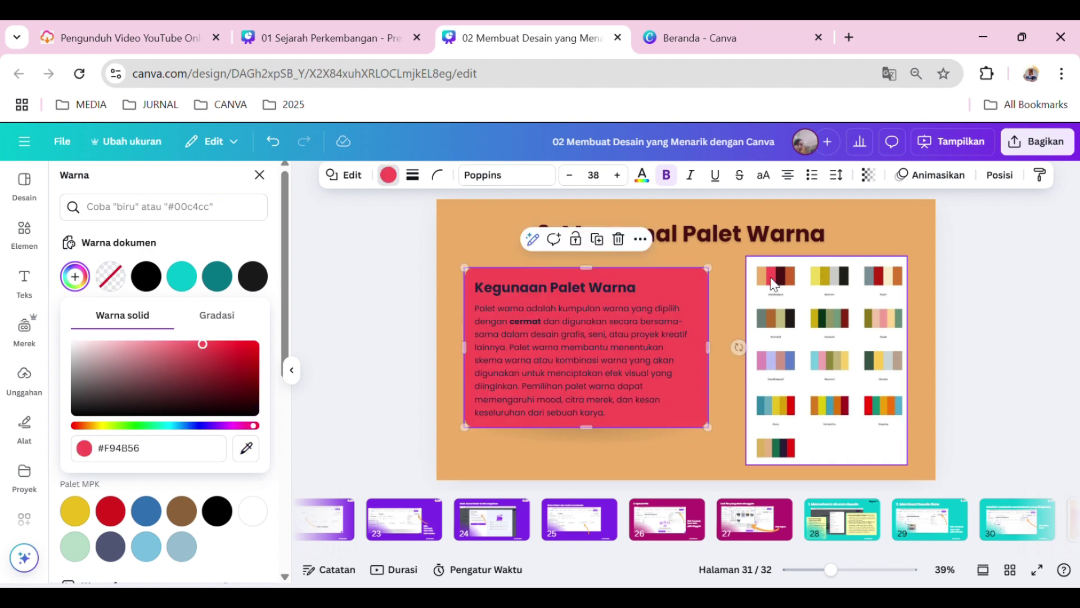
Color the card heading "Kegunaan Palet Warna" with the document's dark maroon
click(605, 293)
click(560, 178)
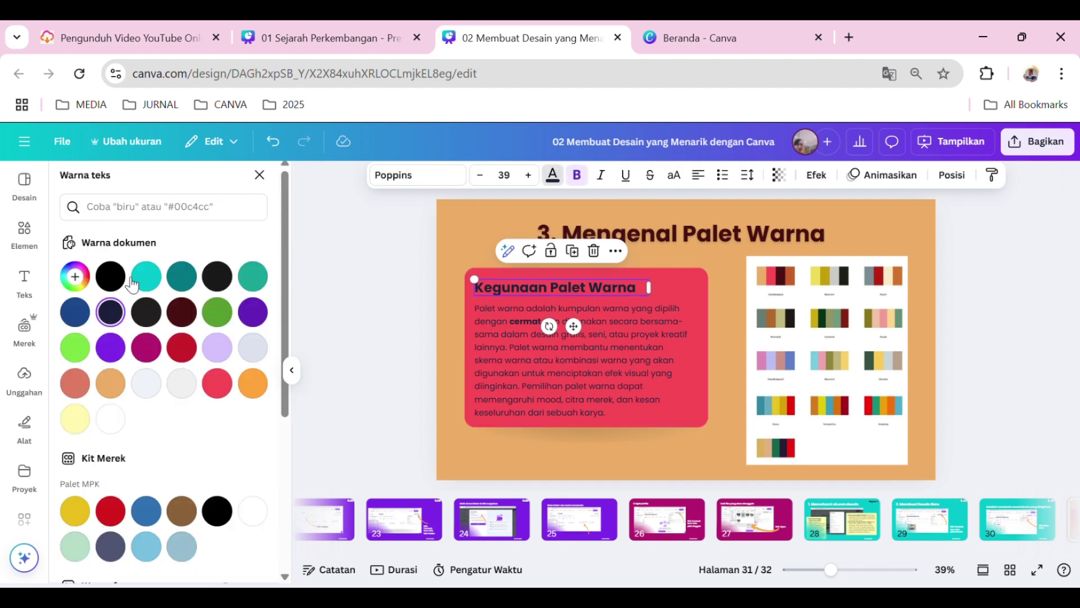
click(182, 312)
Color the card's body paragraph and its heading "Kegunaan Palet Warna" pale yellow #fff9b0
click(515, 365)
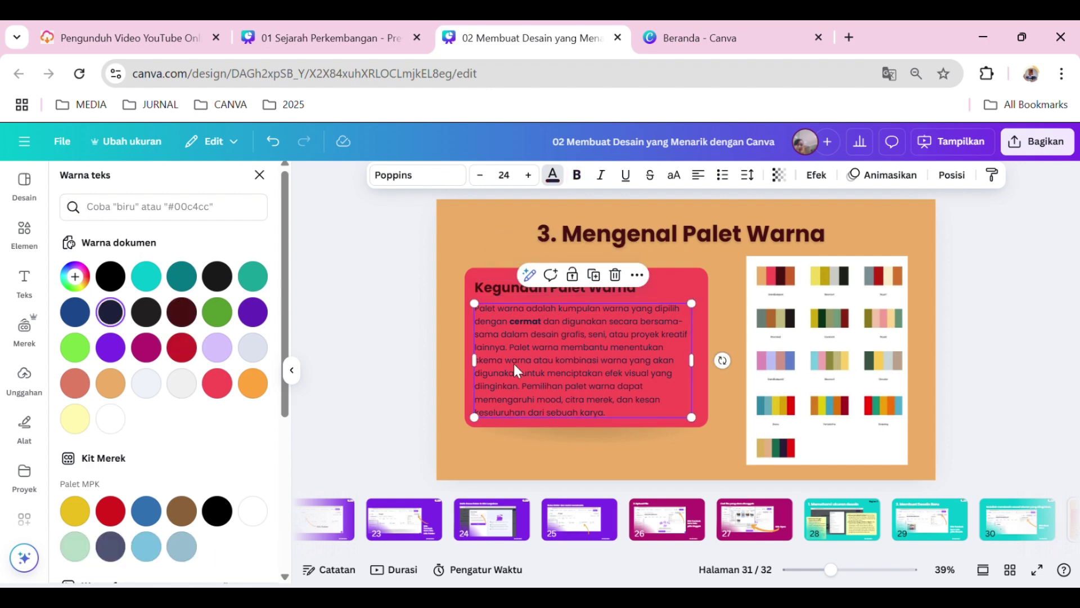
click(76, 421)
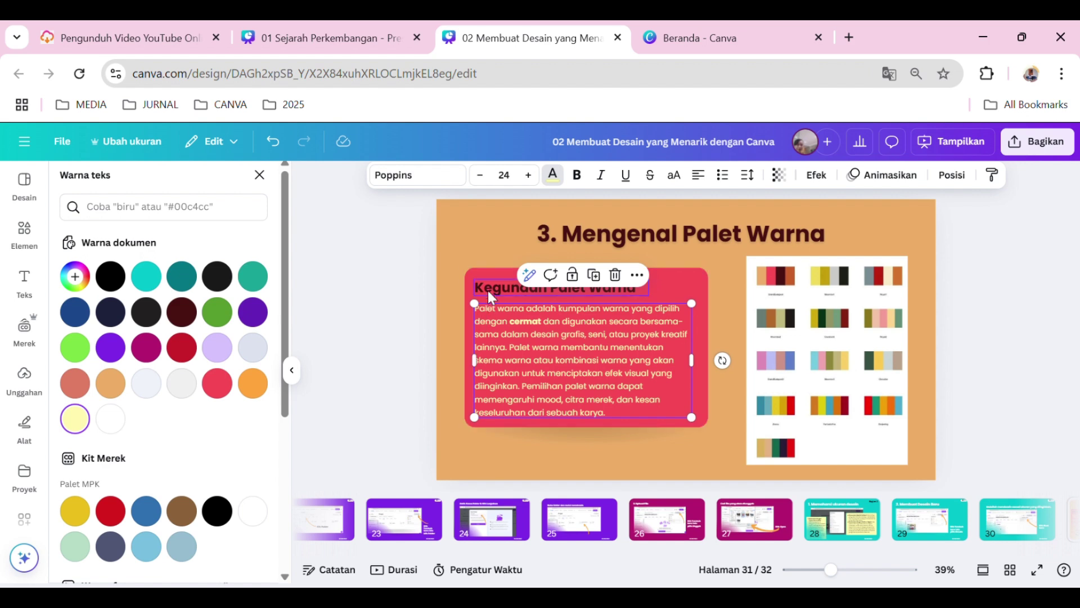
click(488, 288)
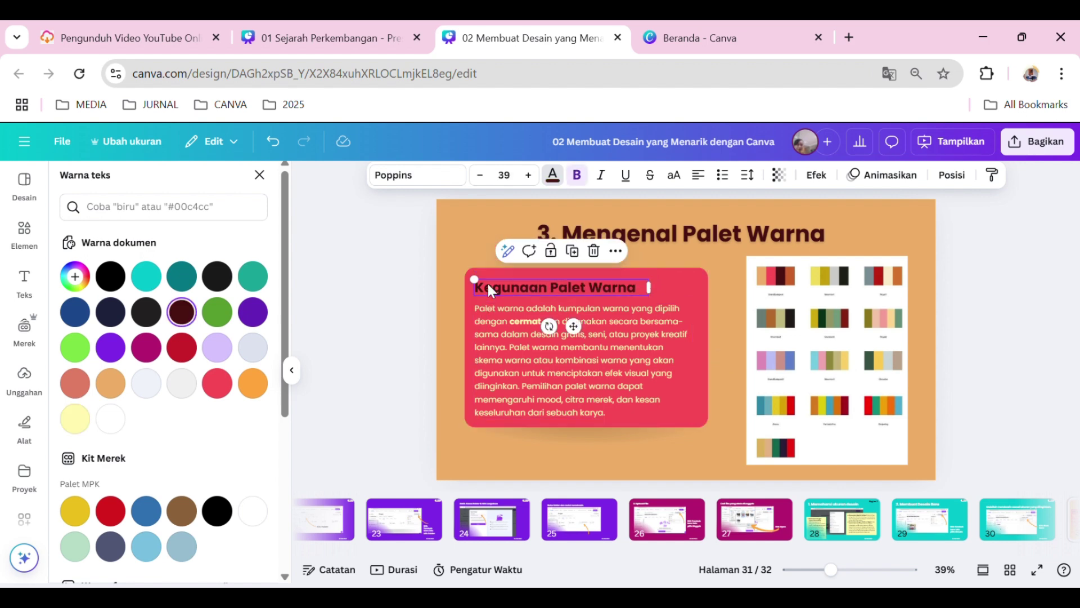
click(82, 421)
click(378, 246)
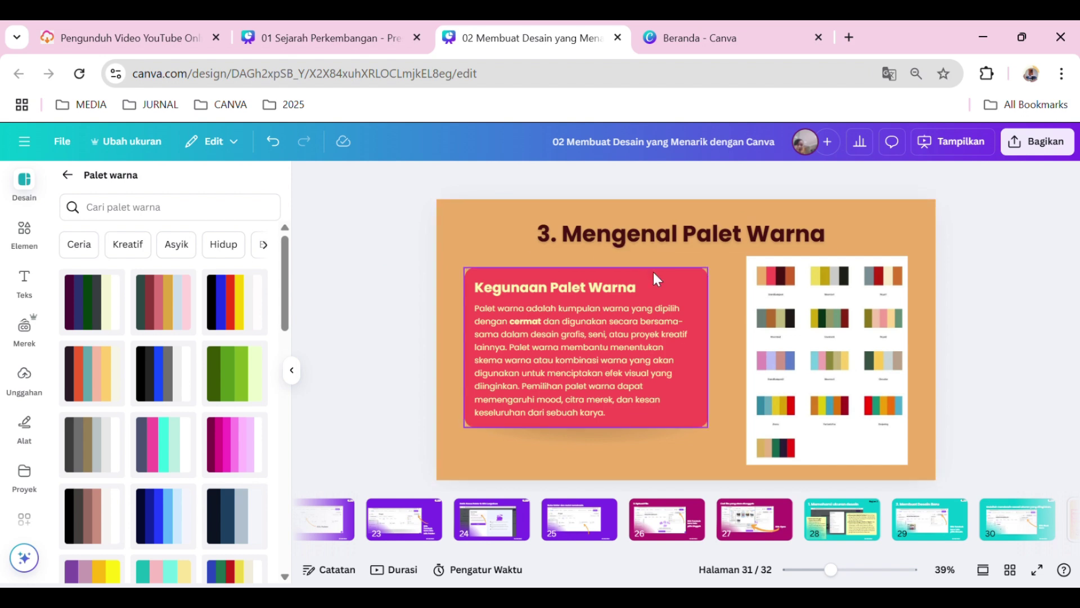
Set the slide background to the document's red #f94b56
click(502, 247)
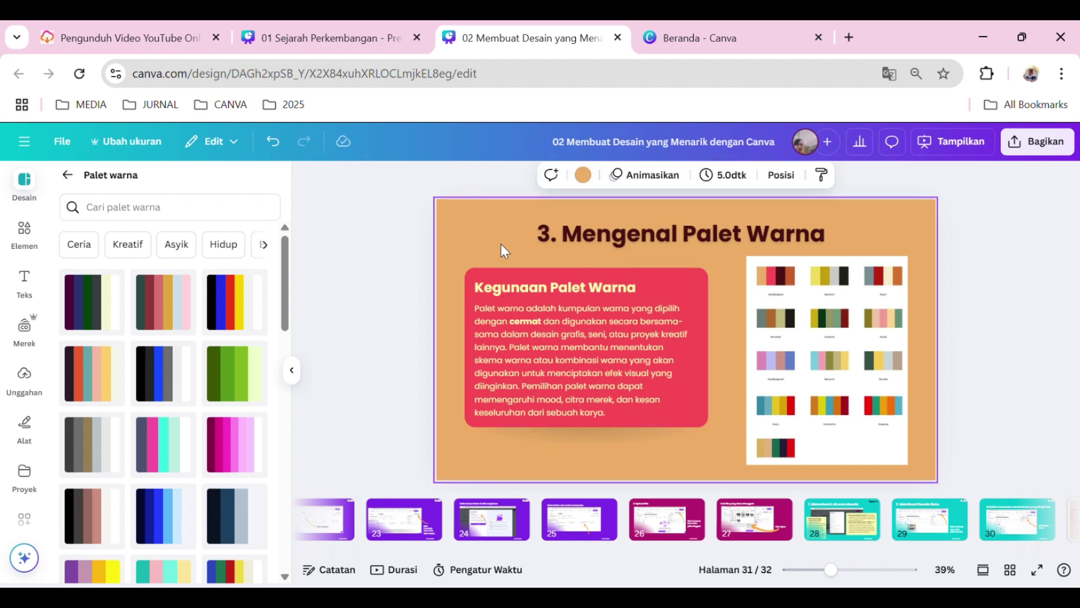
click(584, 175)
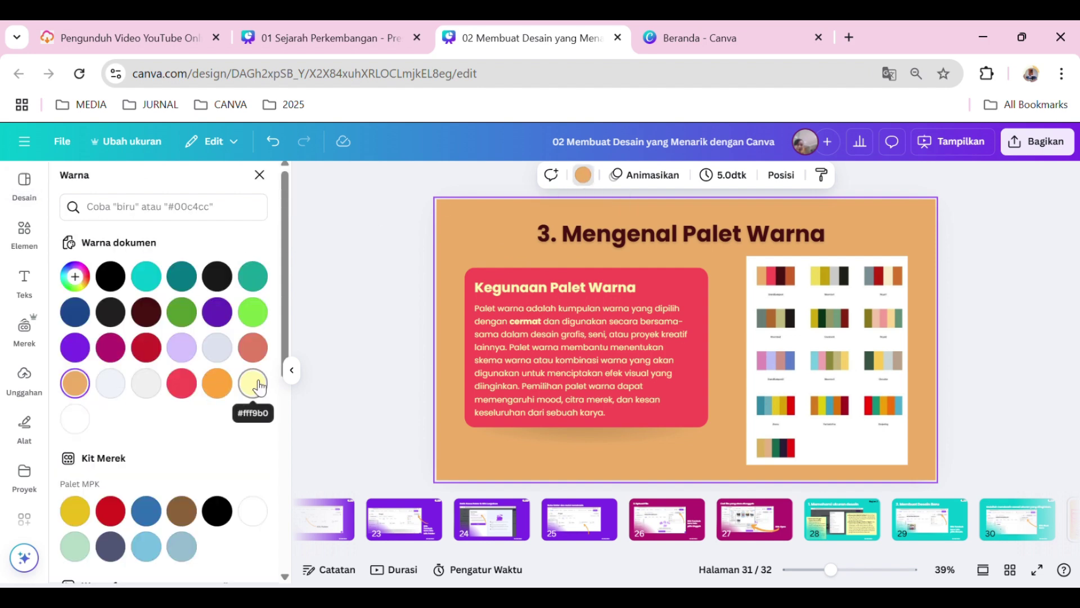
click(192, 384)
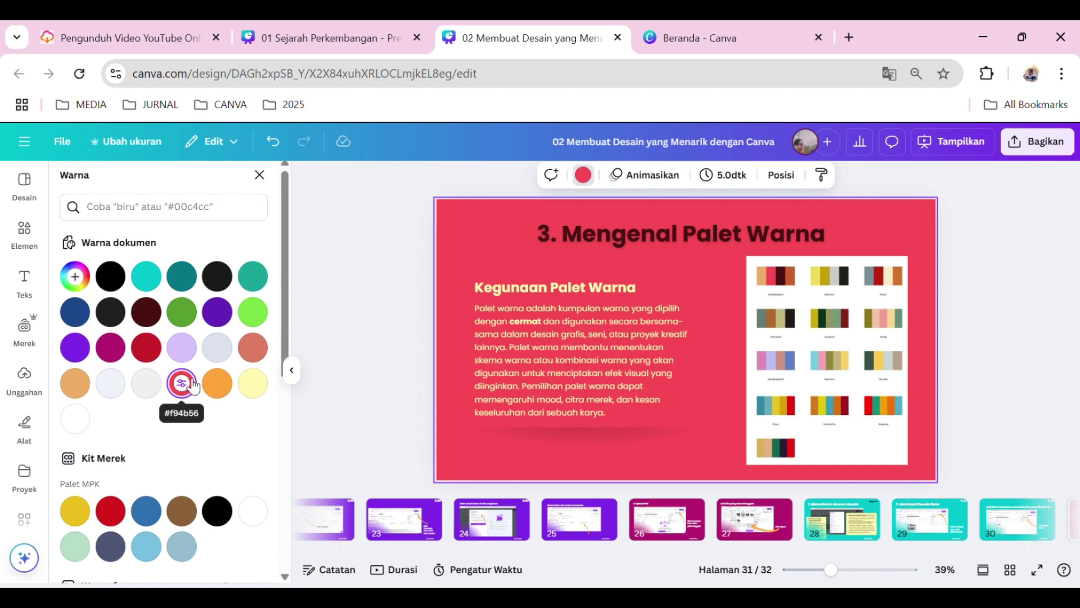
Color the title "3. Mengenal Palet Warna" with the document's pale yellow #fff9b0
click(613, 238)
click(553, 175)
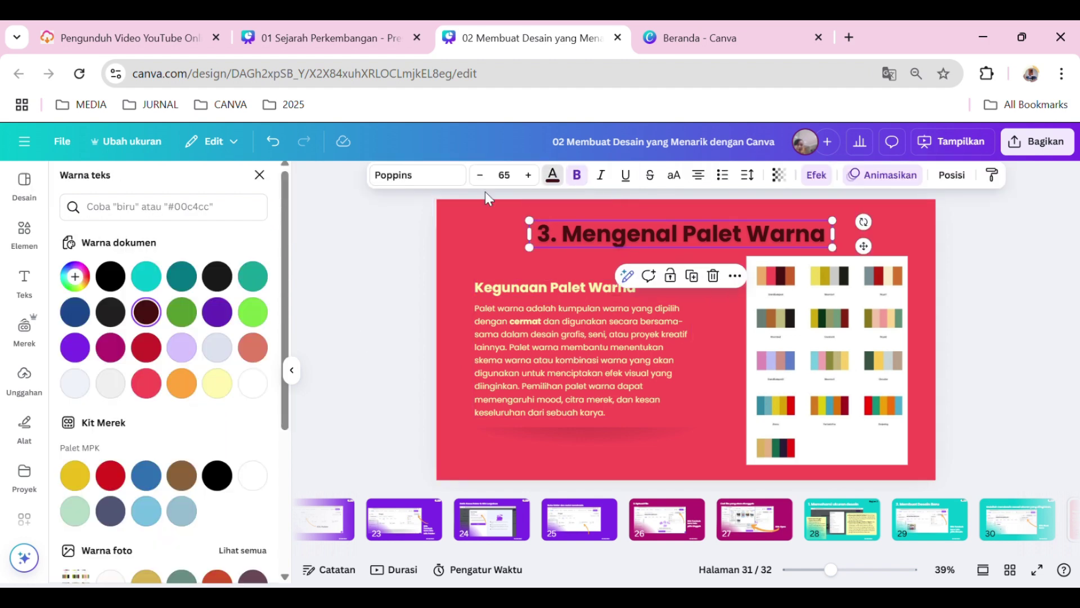
click(218, 385)
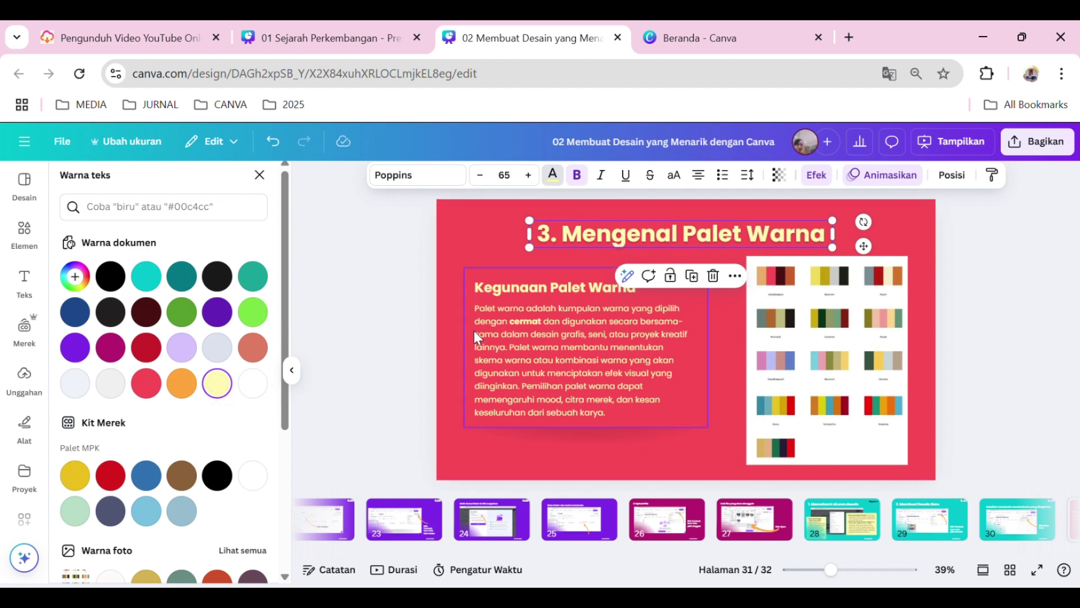
Fill the rounded text card with the orange-brown #CB5D2B sampled from the first palette in the image
click(472, 276)
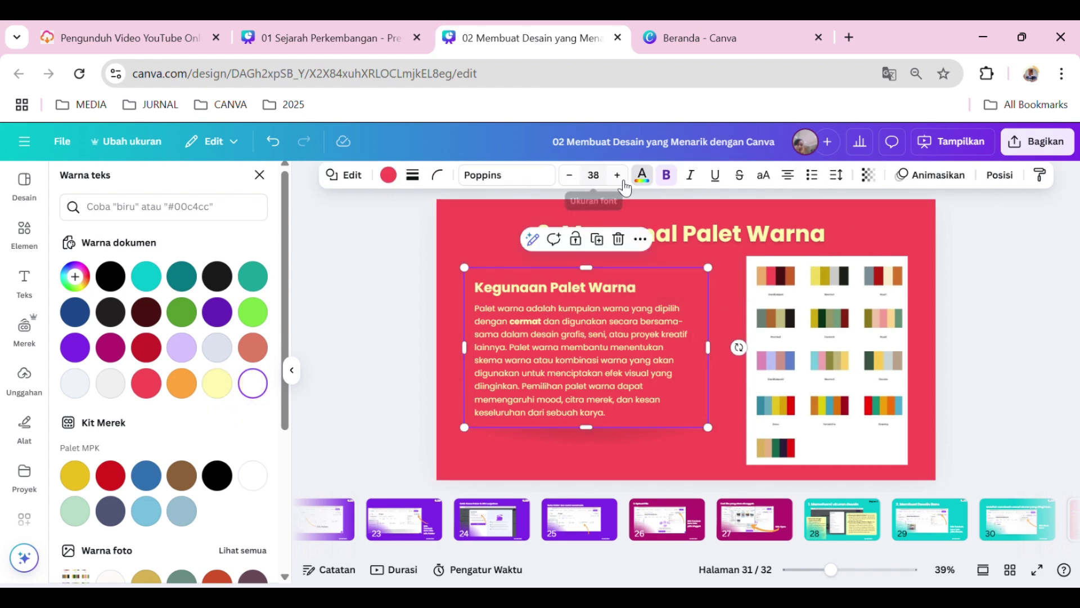
click(388, 175)
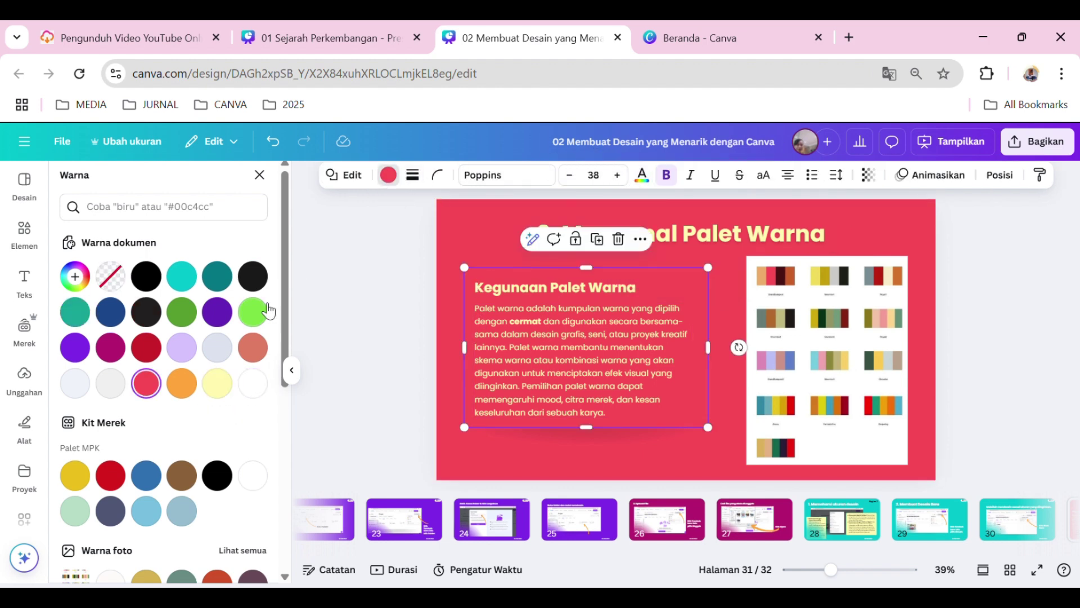
click(74, 275)
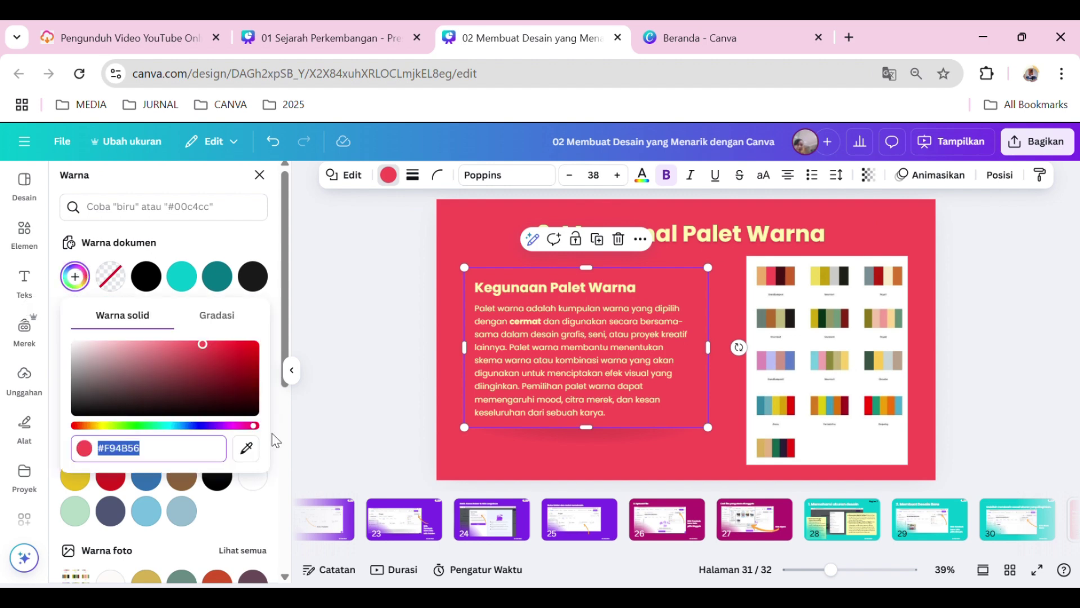
click(246, 450)
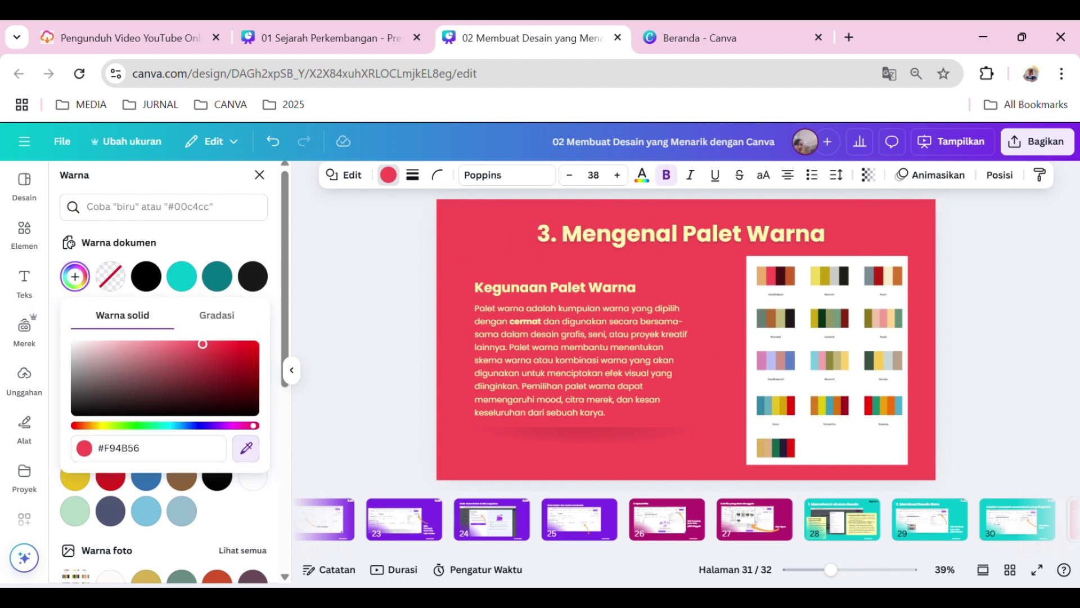
click(792, 277)
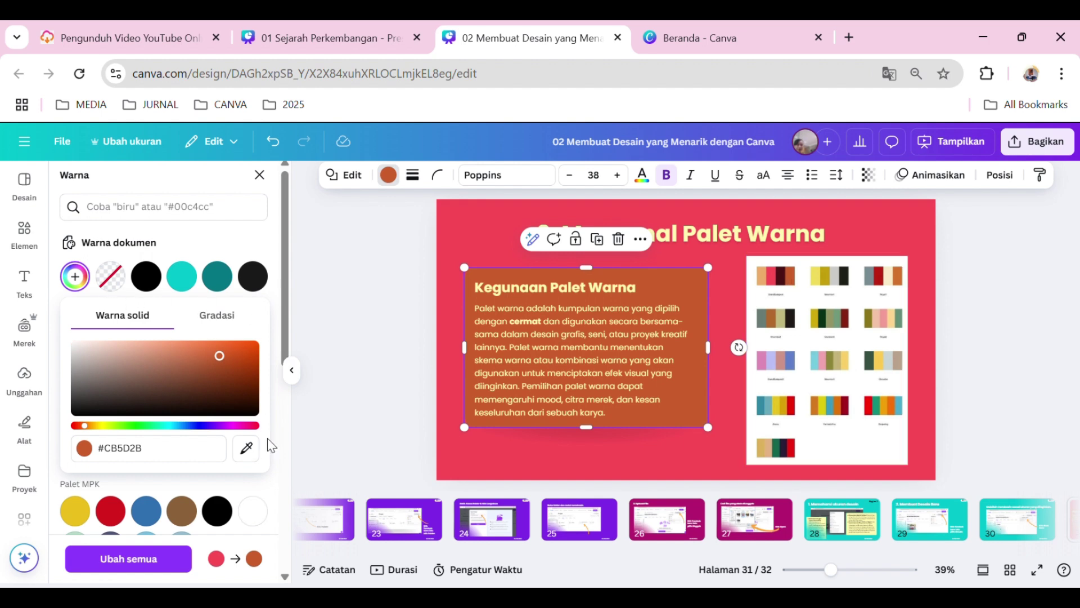
Change the text card's fill to the dark maroon sampled from the first palette in the image
click(246, 448)
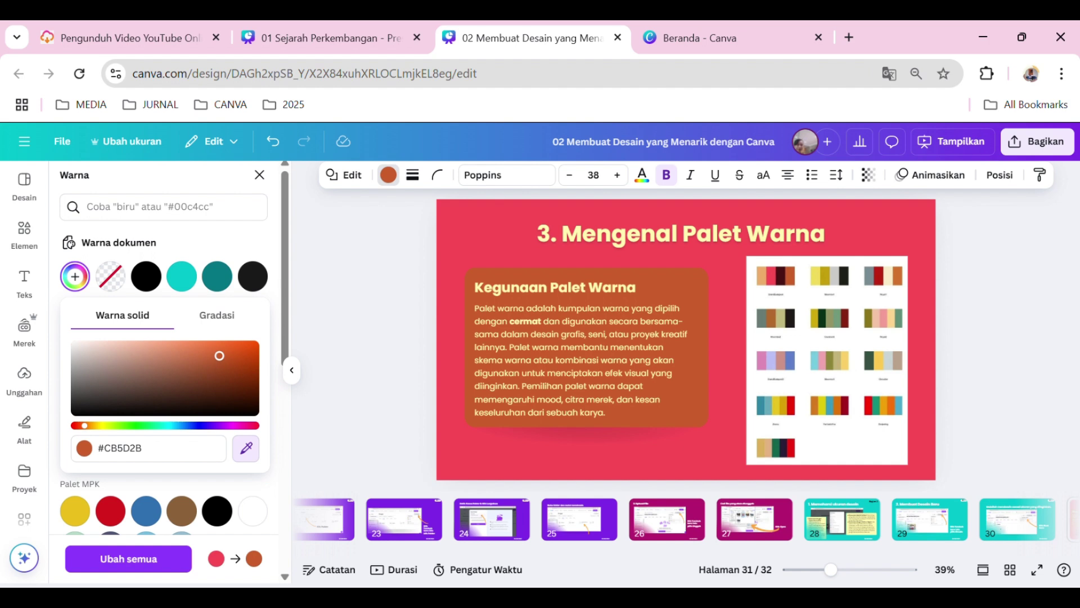
click(783, 276)
key(Escape)
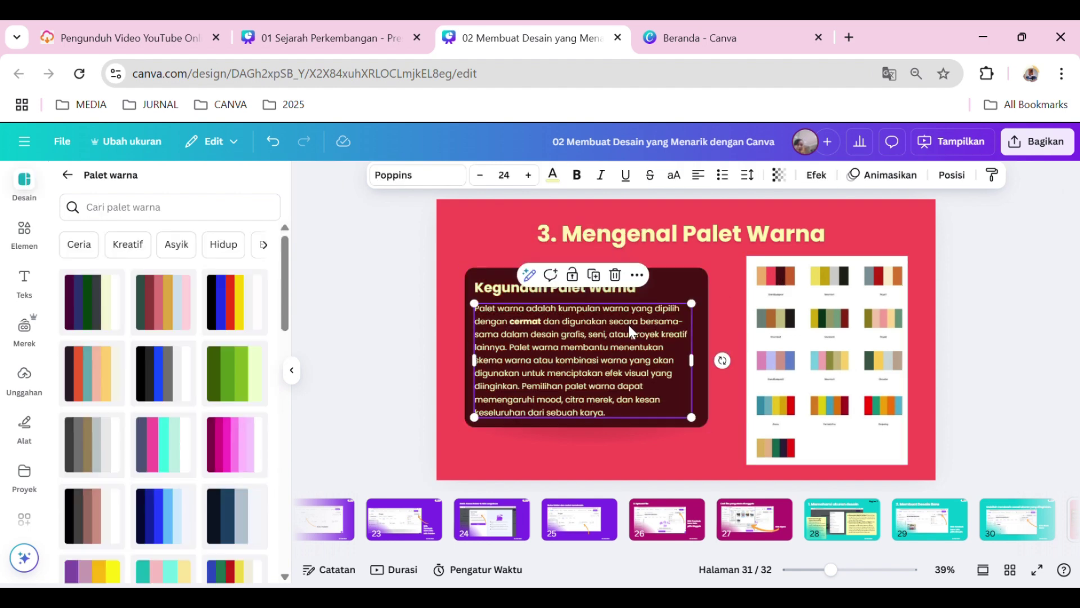
click(377, 308)
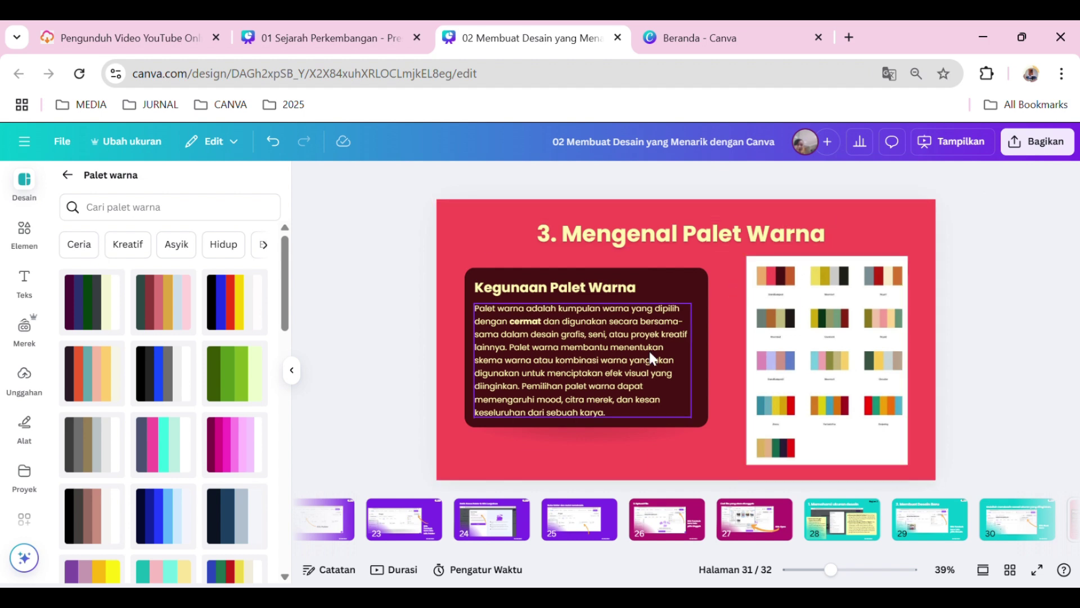
Apply the ready-made black, orange-red, blue, yellow and cream palette to the slide and shuffle its colors until the background is orange-red
scroll(163, 433, down, 10)
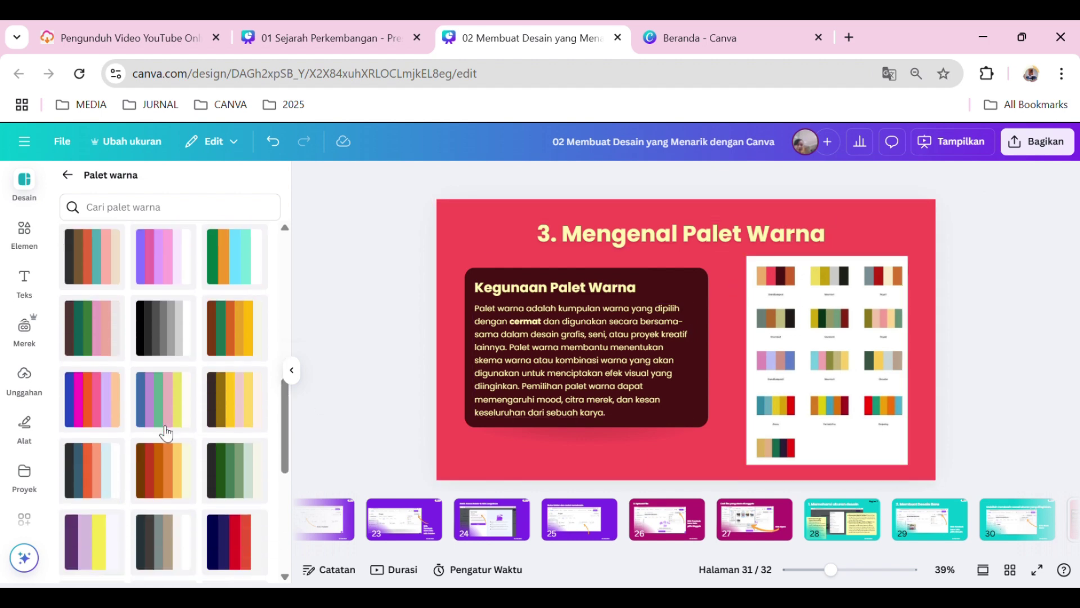
scroll(166, 433, down, 8)
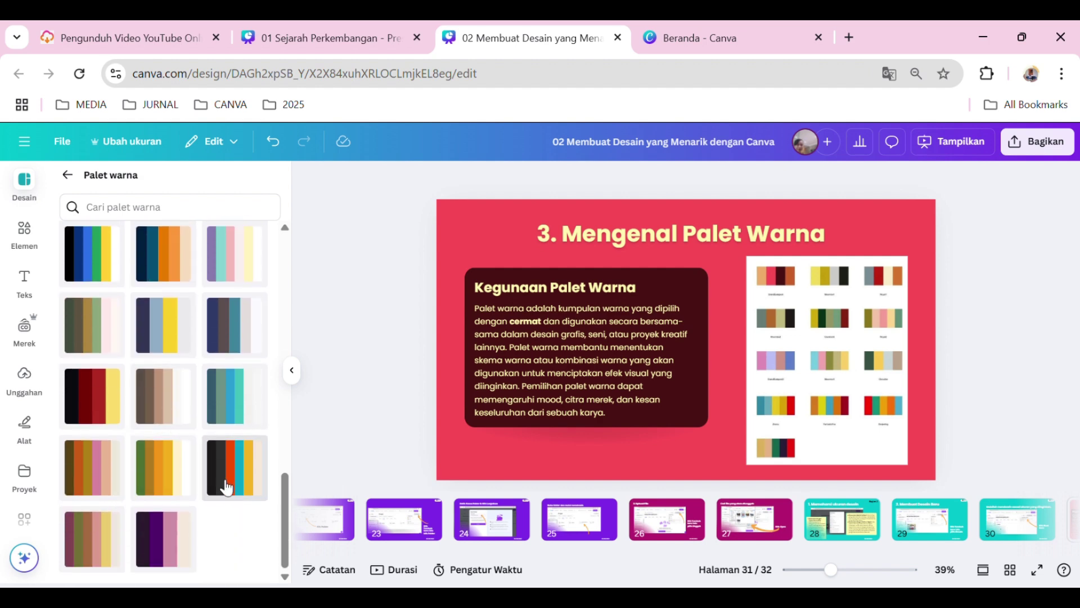
click(231, 483)
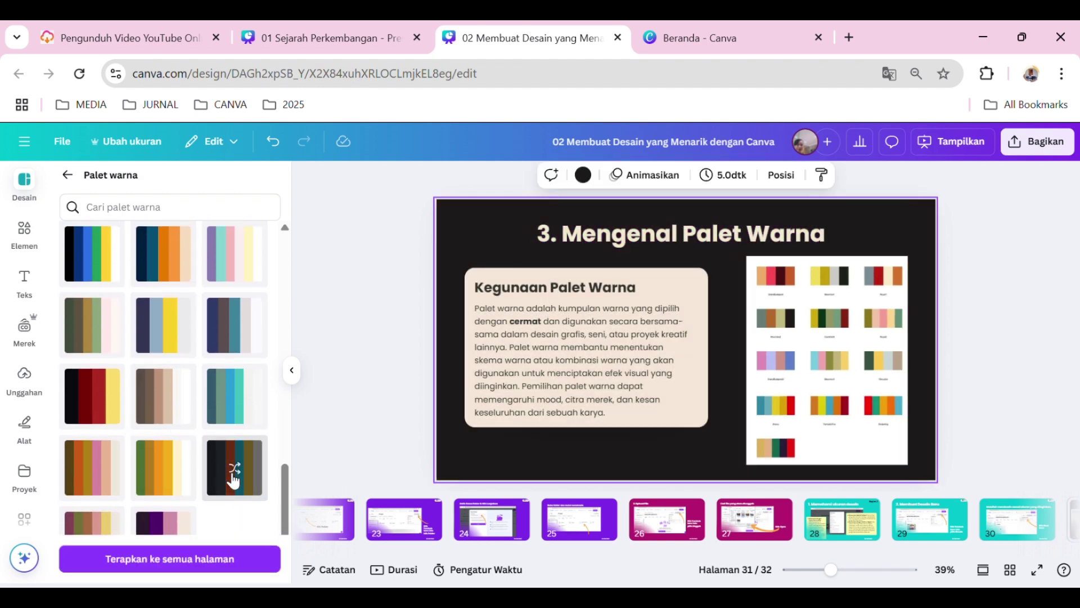
click(242, 470)
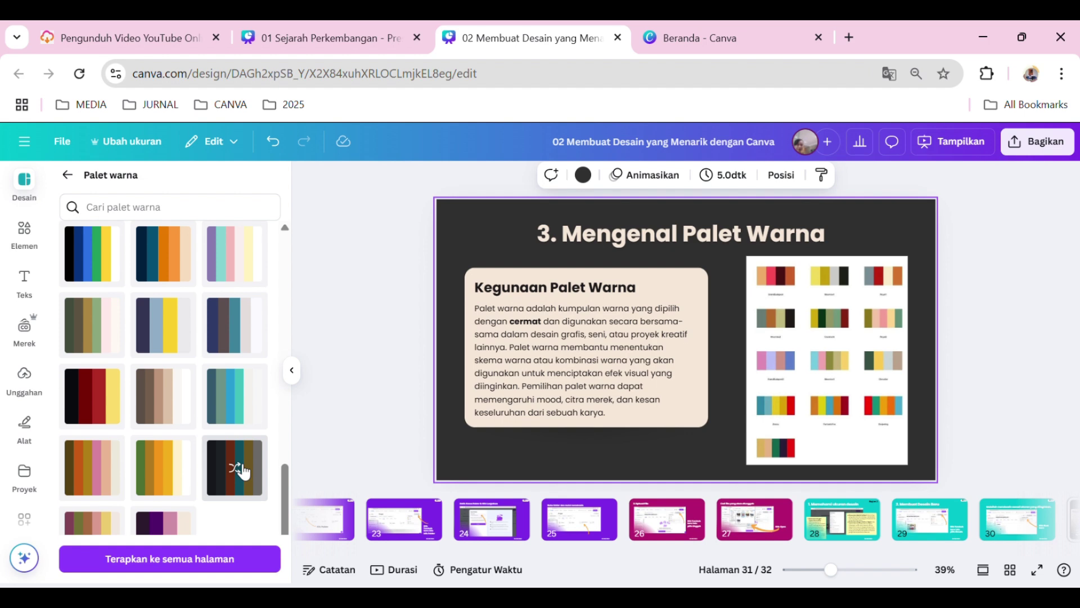
click(243, 470)
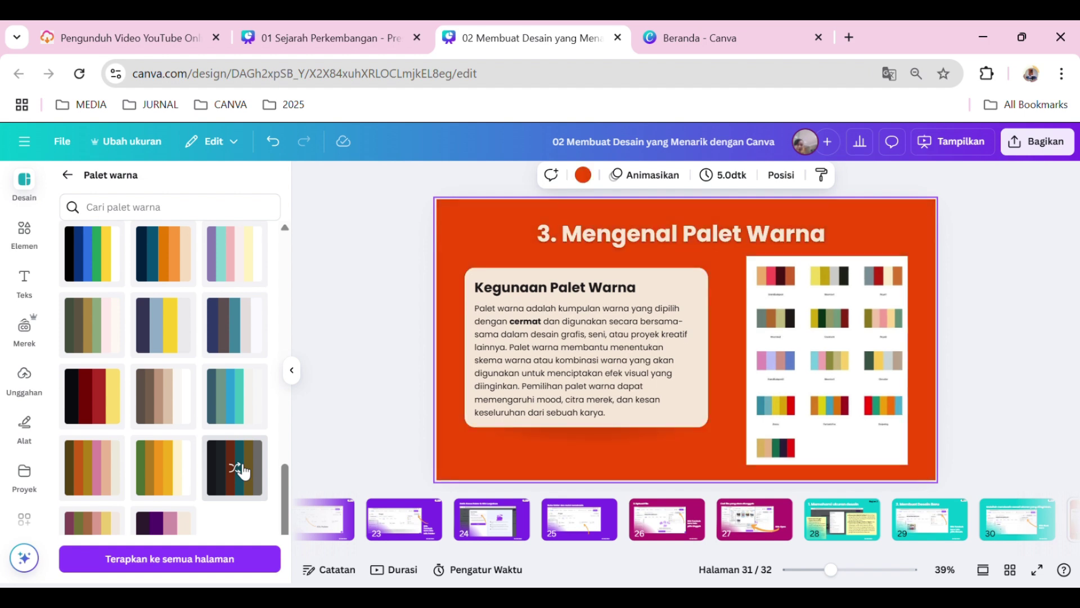
Go to page 16, "Mulai Mendesain dengan Canva", and select the word "video" in the Bagian 3 list
click(960, 303)
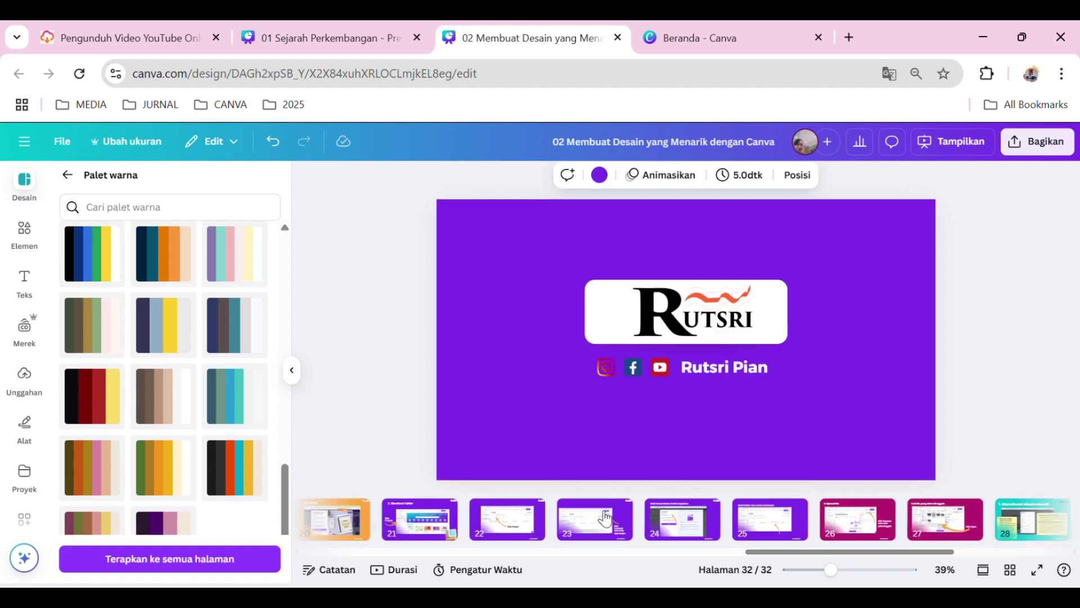
scroll(606, 518, up, 4)
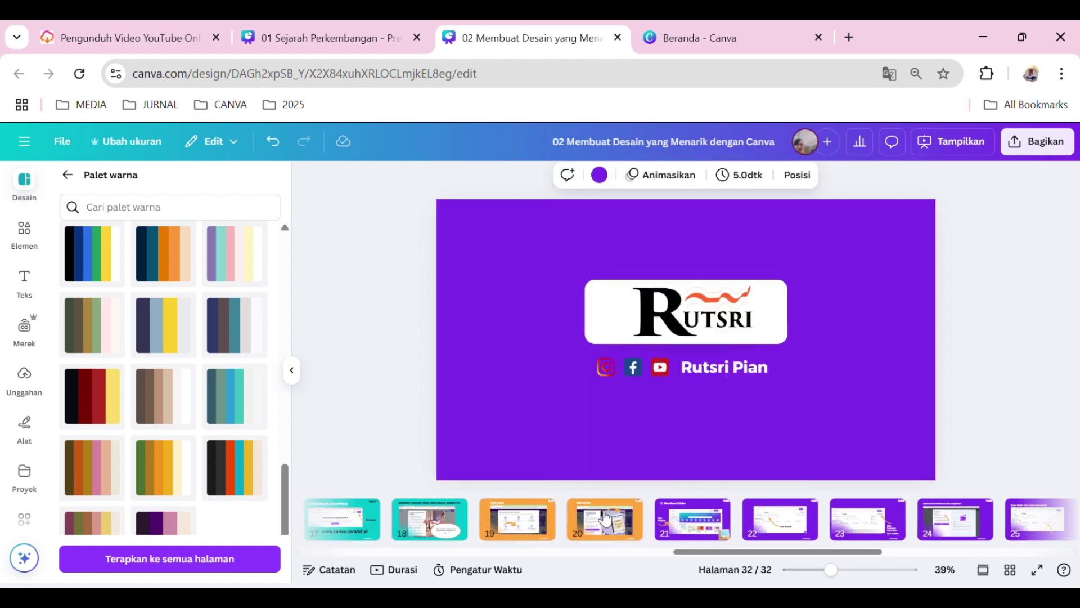
scroll(605, 517, up, 5)
scroll(605, 518, up, 1)
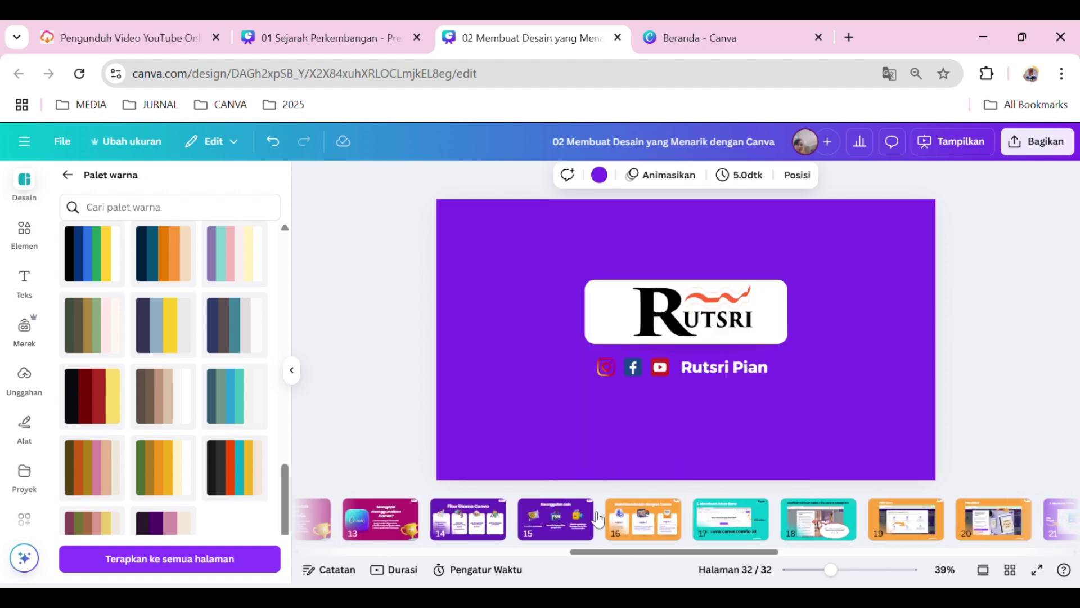
click(642, 517)
click(856, 405)
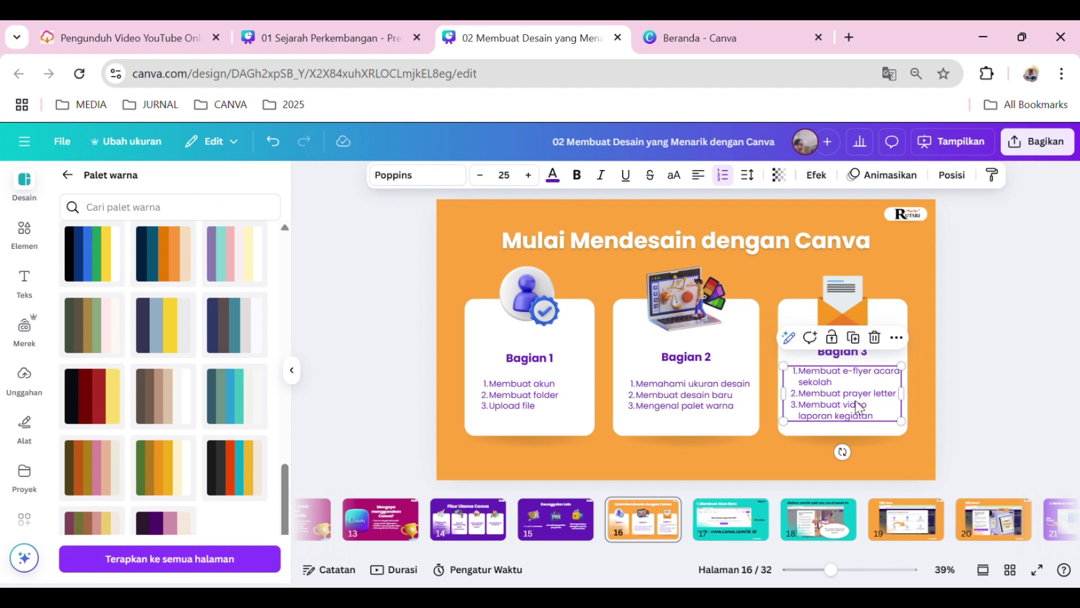
click(855, 400)
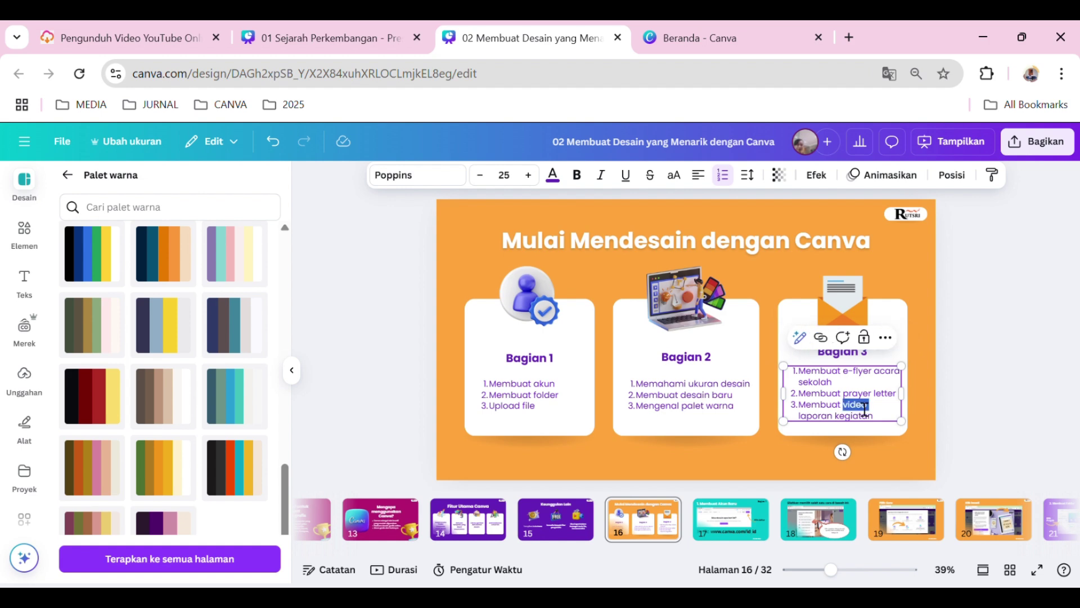